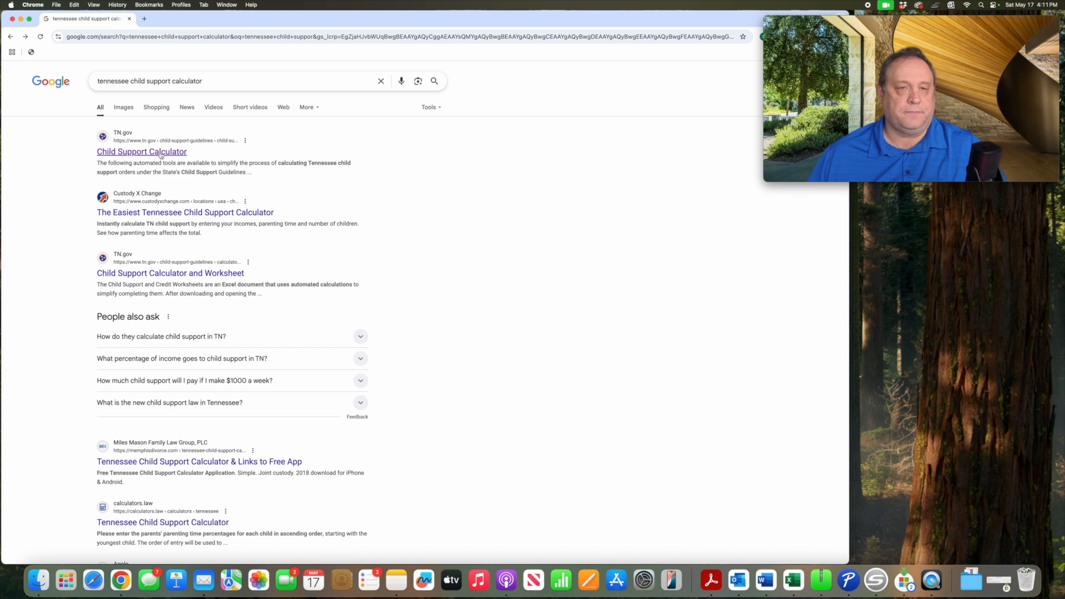
# - Open the TN.gov Child Support Calculator page and download the Income Shares Worksheet 2022 v1.0 MAC English
pyautogui.click(159, 155)
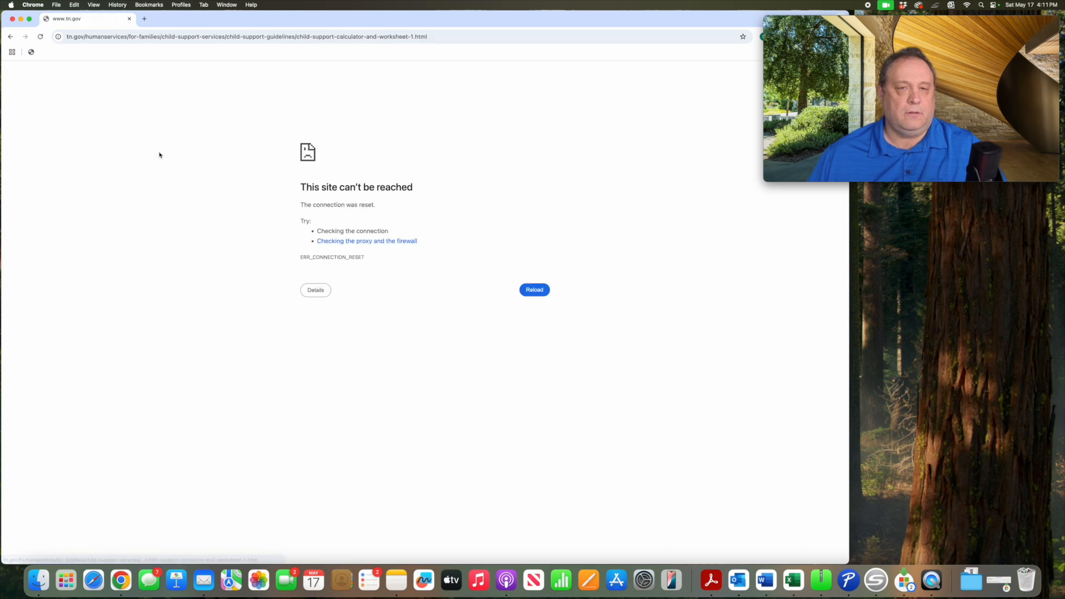
pyautogui.click(534, 291)
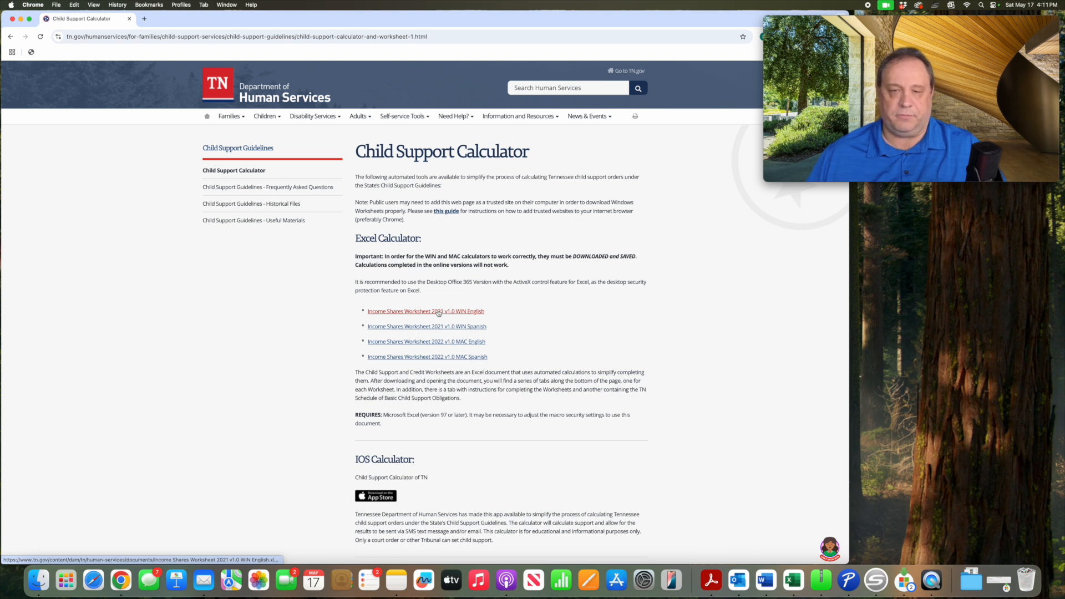
pyautogui.click(437, 342)
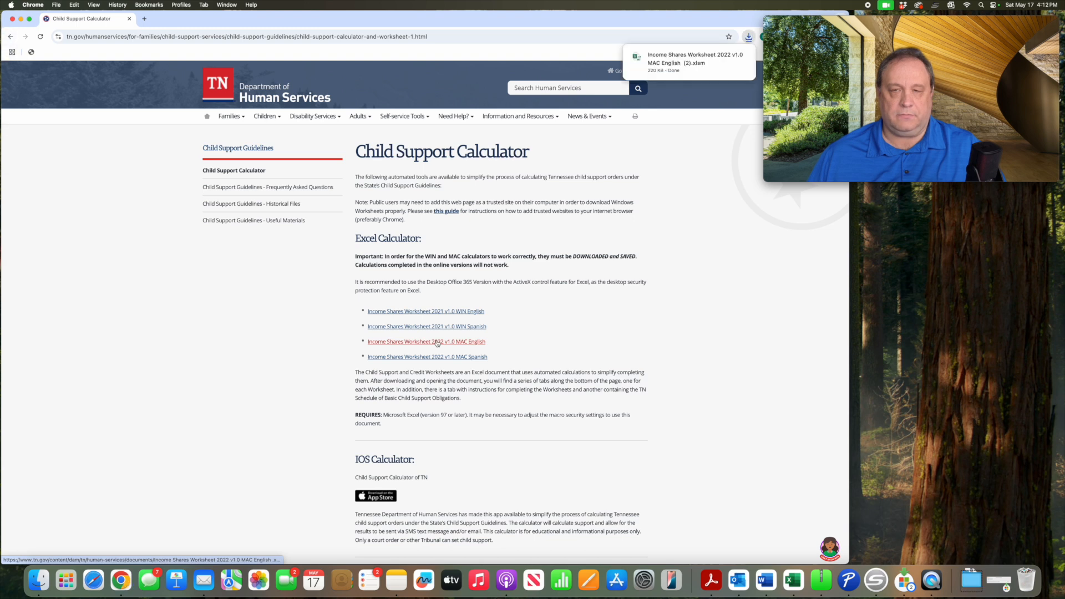
# - Open the downloaded Income Shares Worksheet in Excel with macros enabled and dismiss the accessibility tip
pyautogui.moveTo(702, 73)
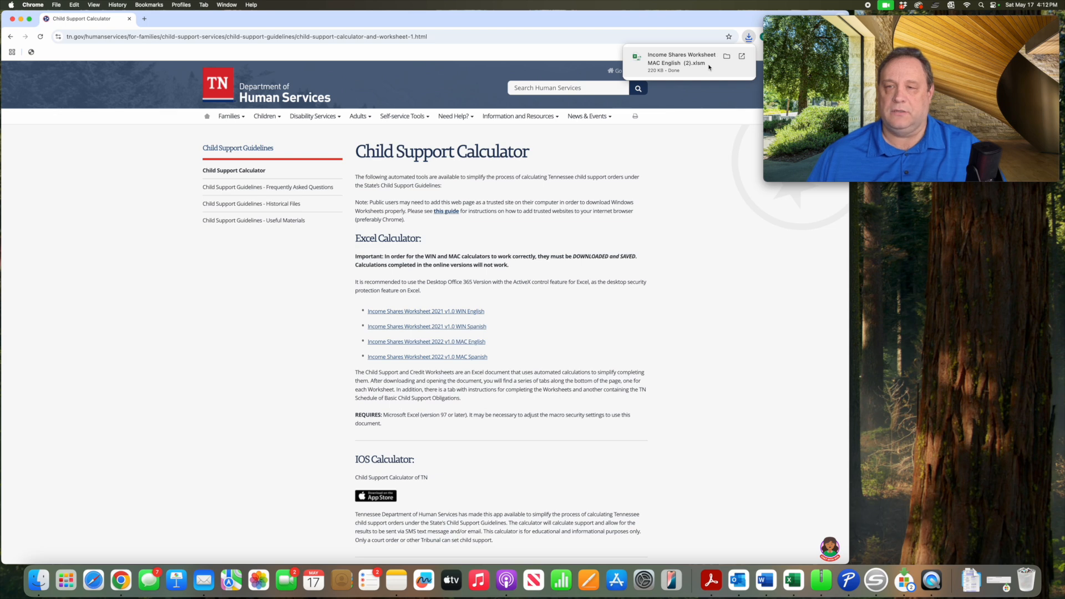
pyautogui.click(708, 67)
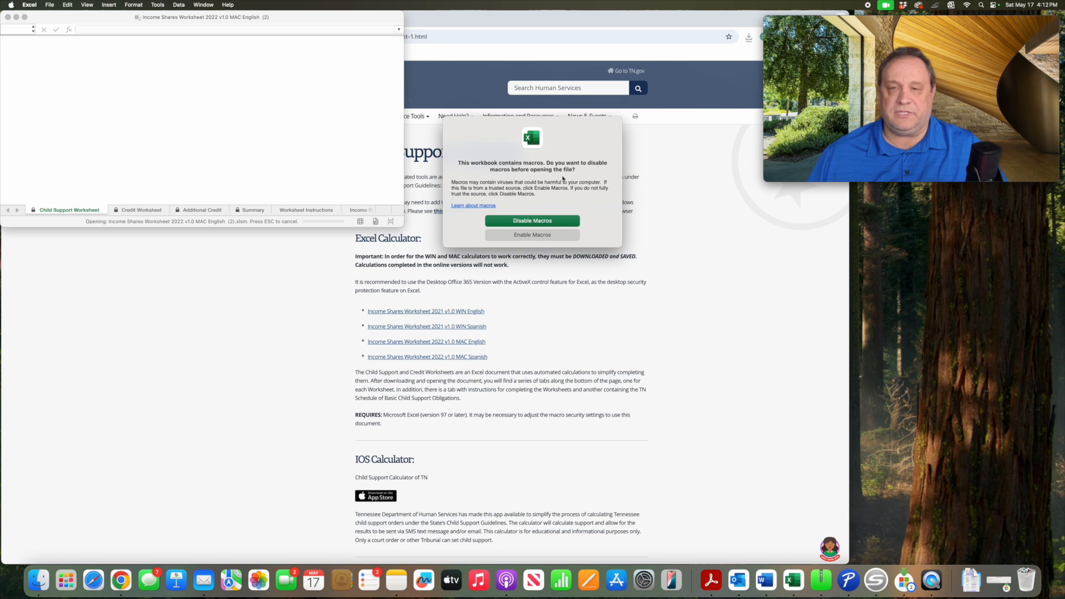
pyautogui.click(534, 235)
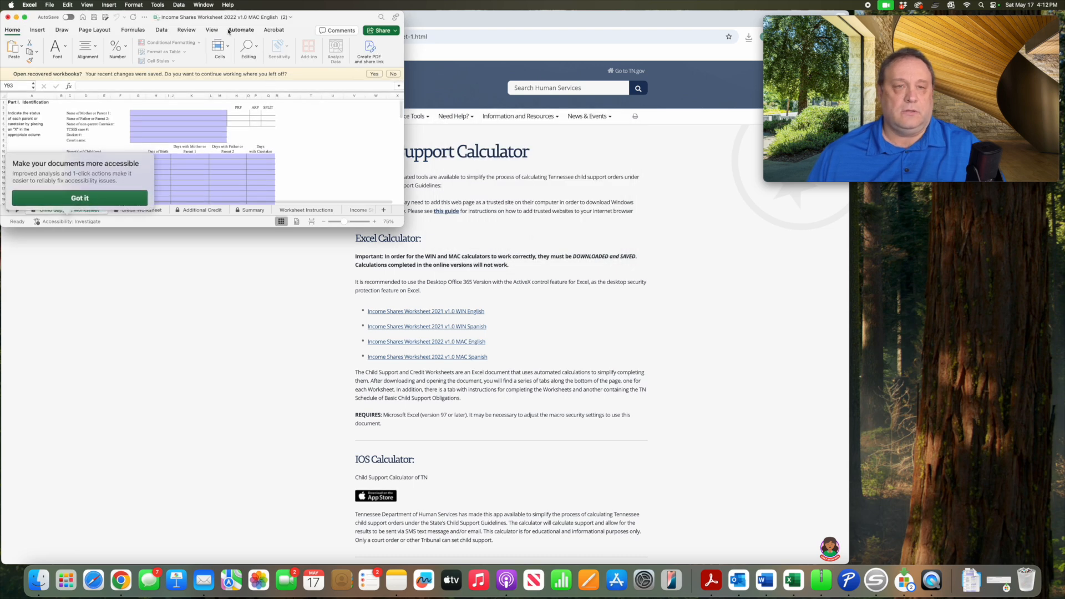
pyautogui.click(80, 198)
# - Minimize the browser window and enlarge the workbook window to fill most of the free screen area
pyautogui.moveTo(320, 19); pyautogui.dragTo(446, 21)
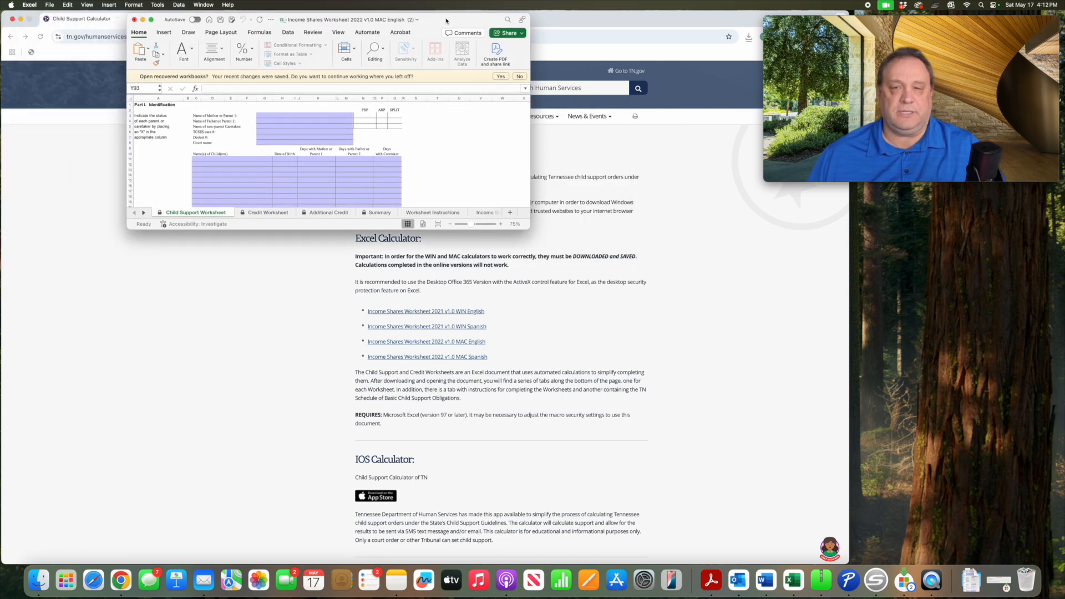
pyautogui.click(21, 19)
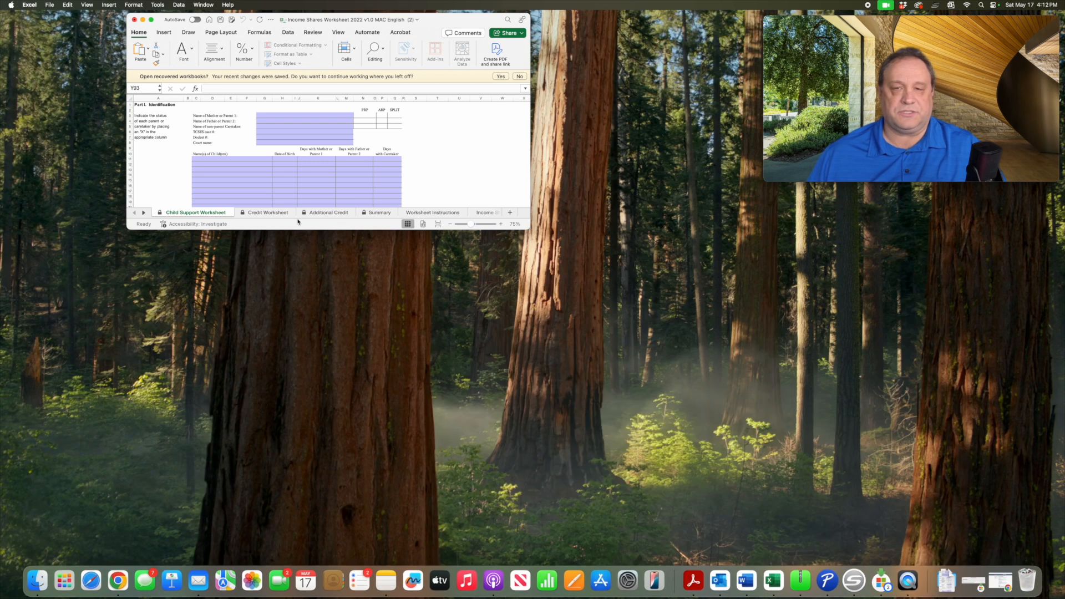
pyautogui.moveTo(529, 228); pyautogui.dragTo(769, 563)
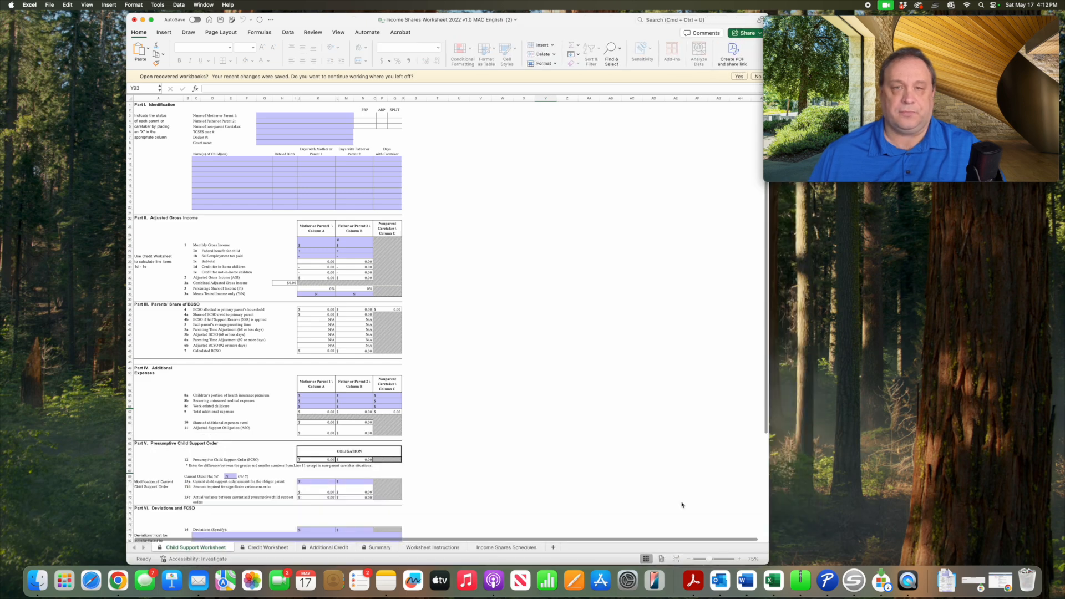
pyautogui.moveTo(127, 15); pyautogui.dragTo(54, 17)
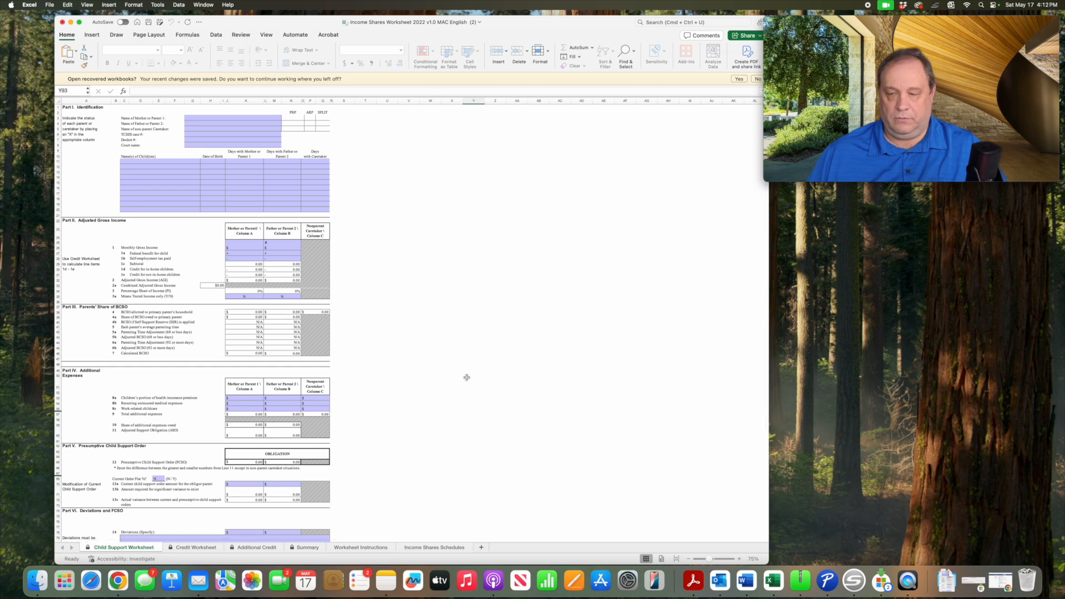
# - Enter the names of Mother or Parent 1 and Father or Parent 2 in Part I, Identification
pyautogui.moveTo(710, 559); pyautogui.dragTo(715, 560)
pyautogui.scroll(-1, 370, 353)
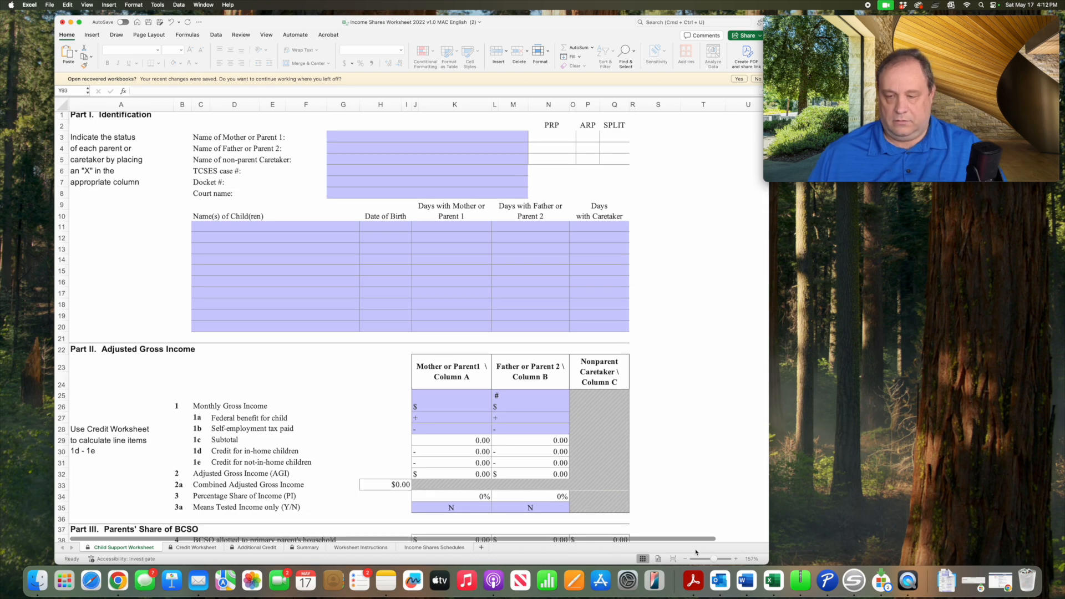
pyautogui.moveTo(712, 560); pyautogui.dragTo(709, 561)
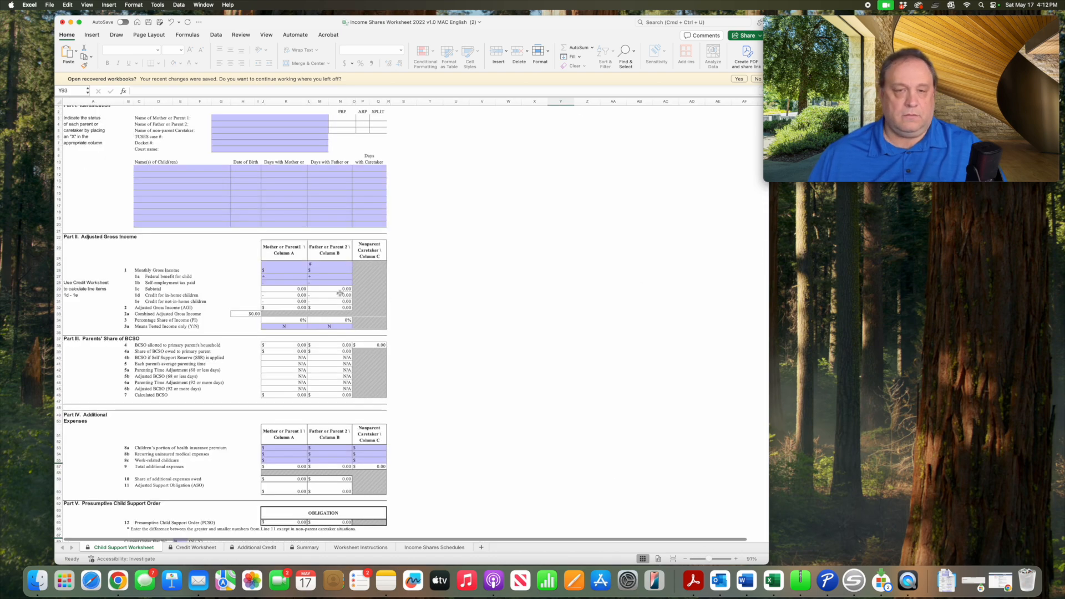
pyautogui.hscroll(1, 340, 293)
pyautogui.scroll(5, 340, 293)
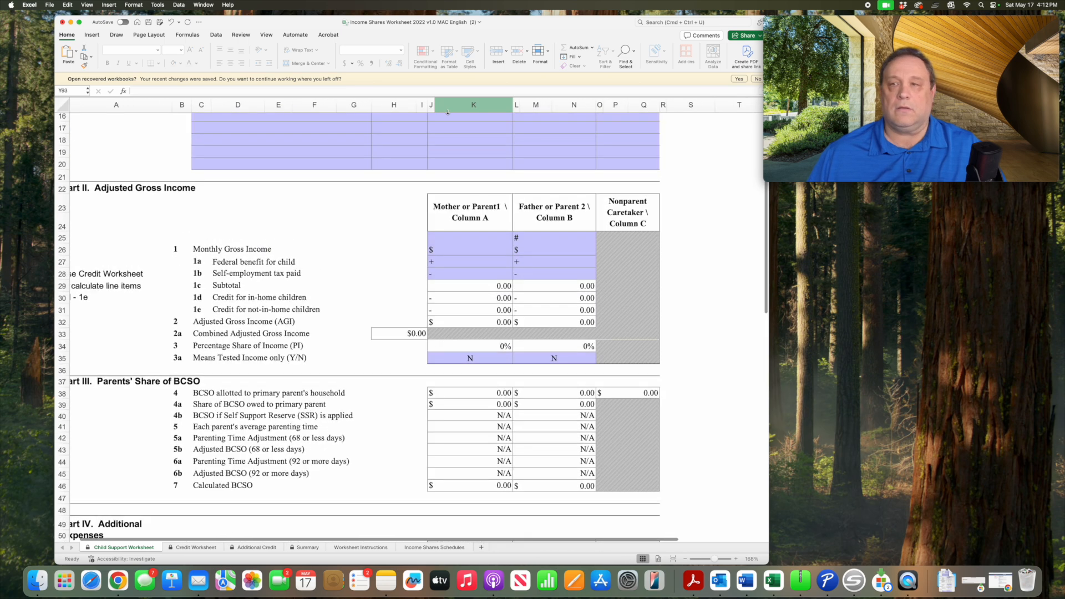
pyautogui.scroll(5, 228, 261)
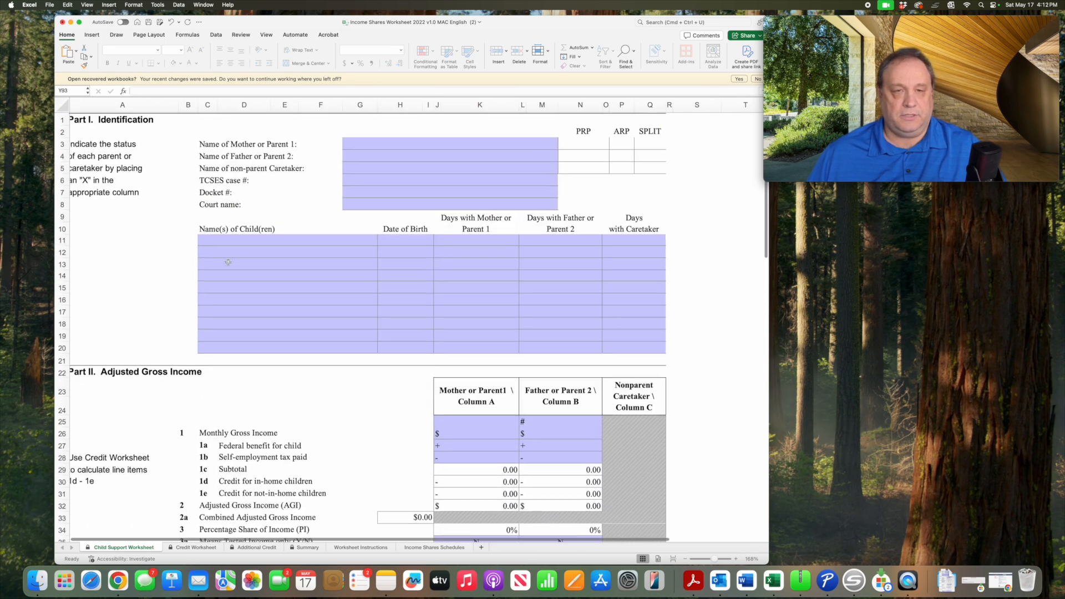
pyautogui.hscroll(-1, 228, 262)
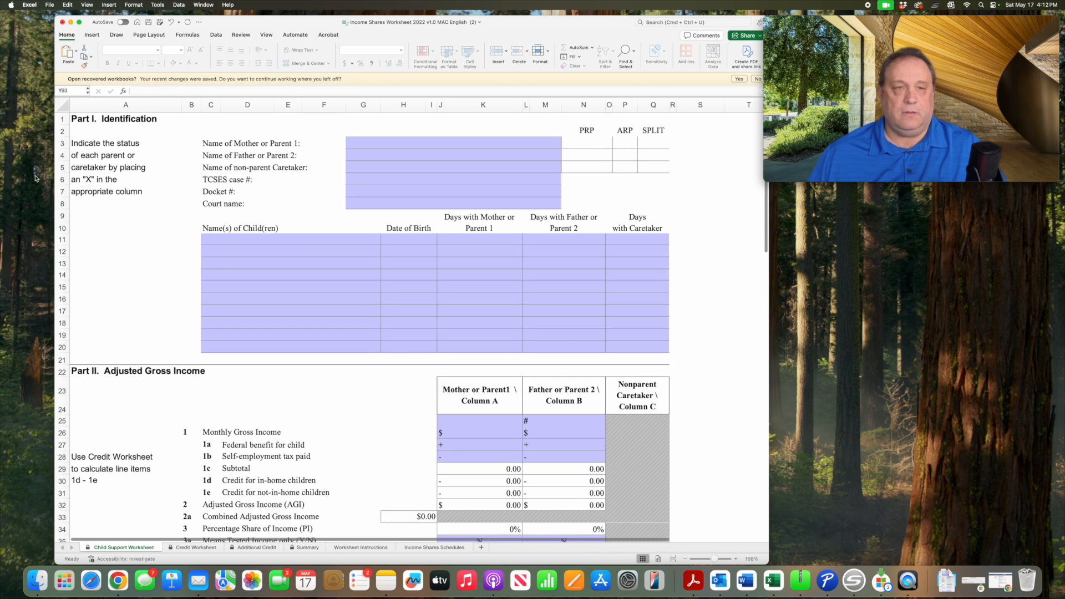
pyautogui.click(361, 144)
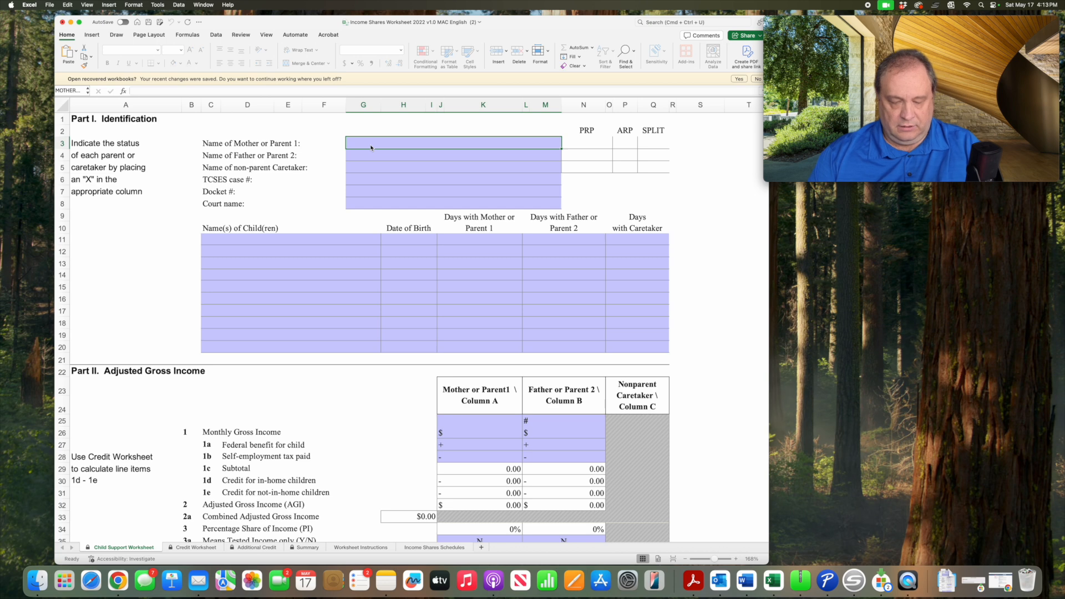
pyautogui.write('Jane Doe')
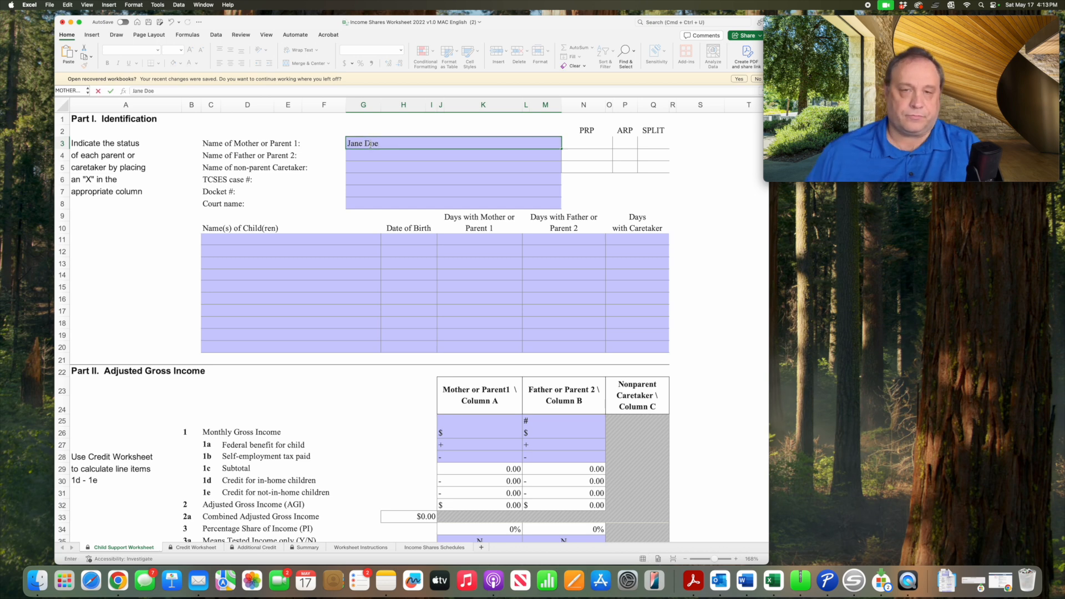
pyautogui.click(375, 160)
pyautogui.write('John Doe')
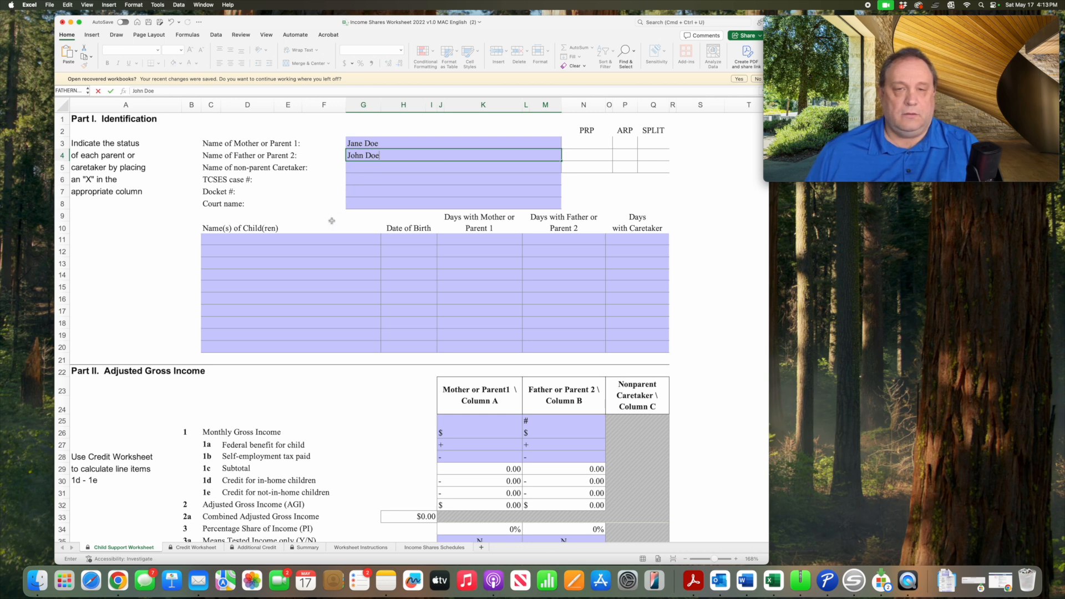
# - List Child One and Child Two in the first two rows of the children's names
pyautogui.click(281, 239)
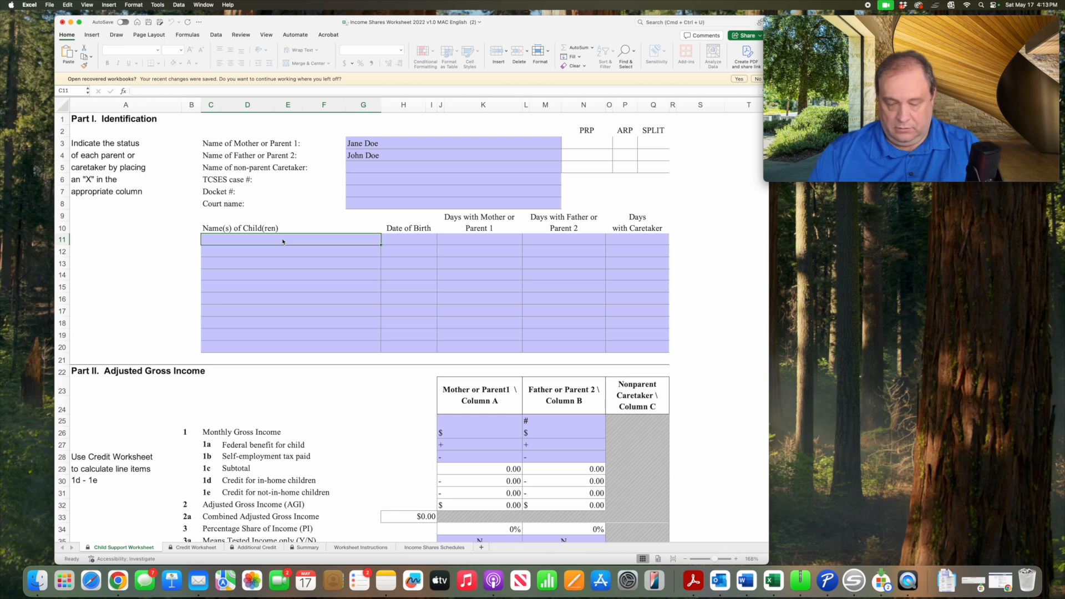
pyautogui.write('Child One')
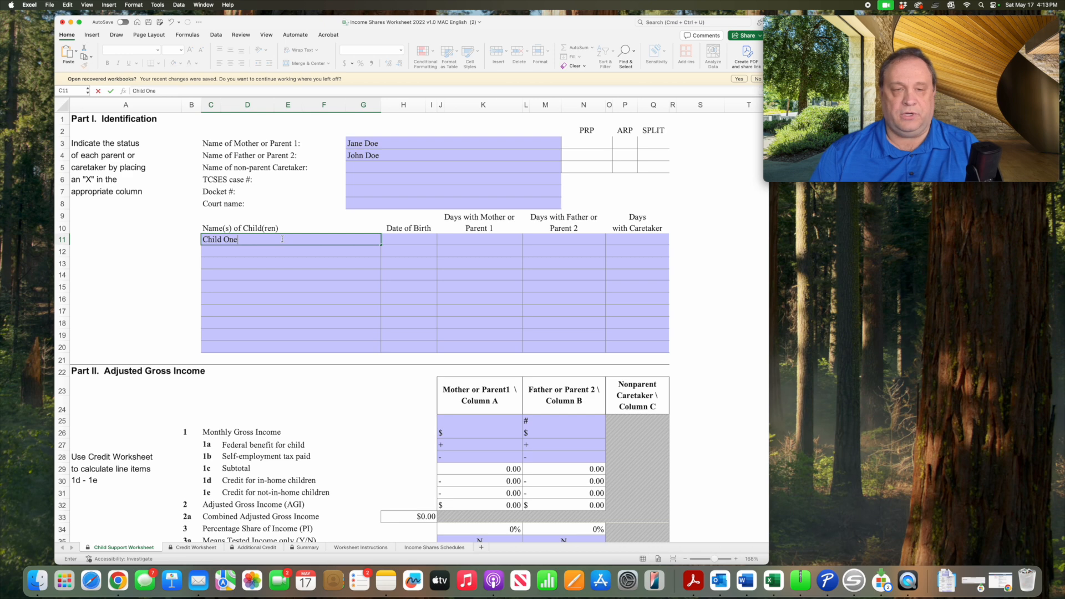
pyautogui.click(264, 252)
pyautogui.write('C')
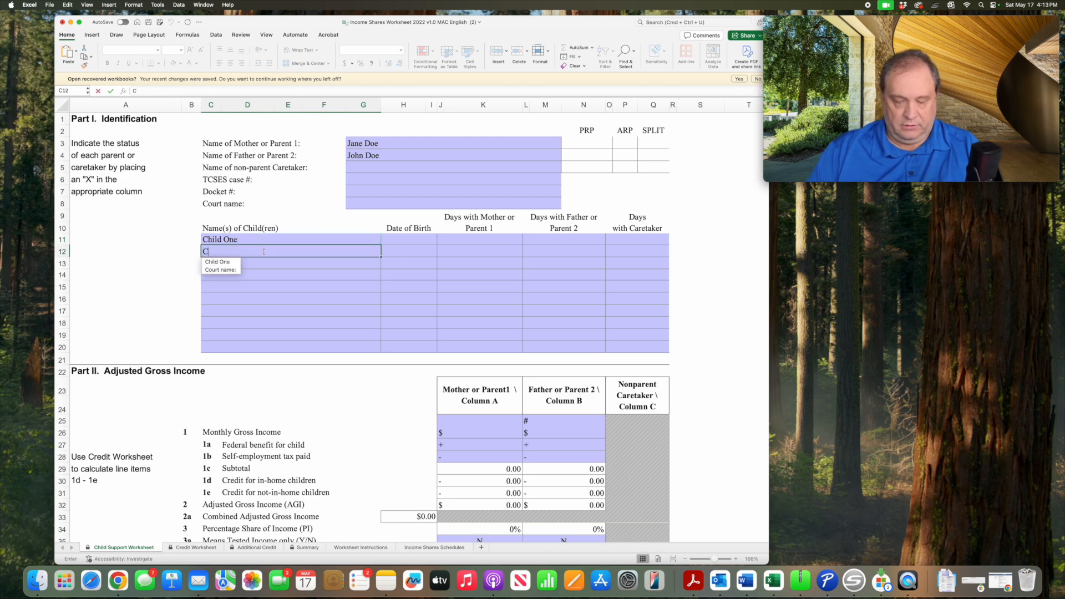
pyautogui.write('hi')
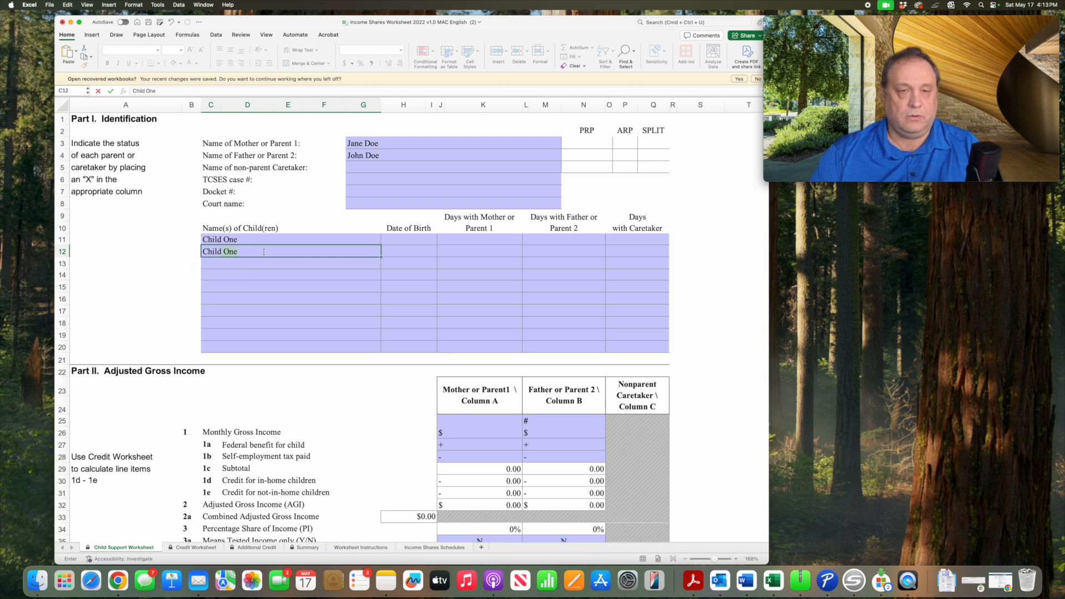
pyautogui.write('ld Two')
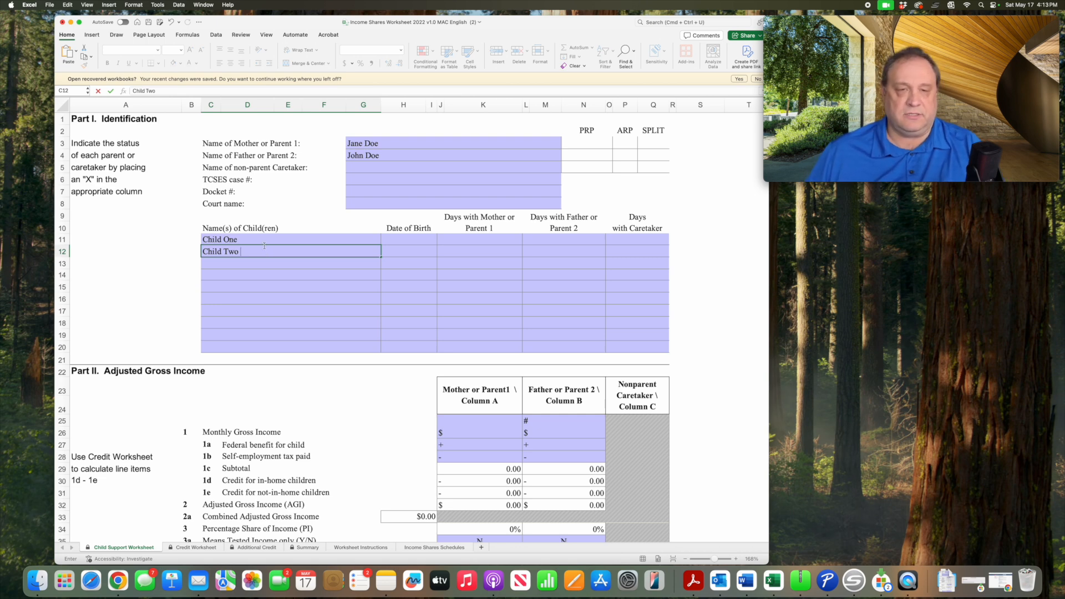
# - Fill in the dates of birth of Child One and Child Two
pyautogui.click(413, 242)
pyautogui.write('01')
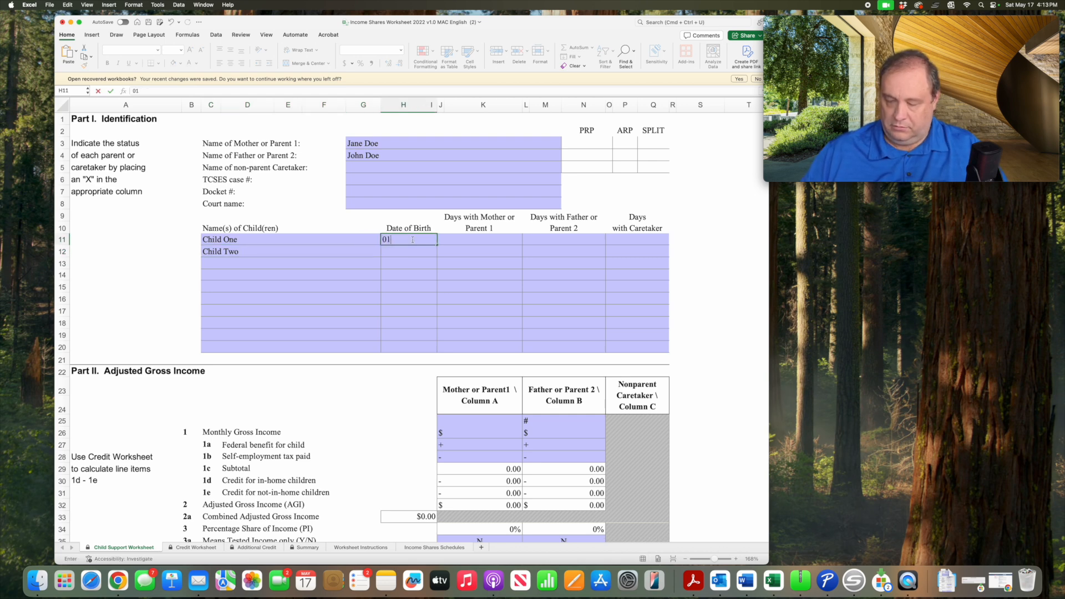
pyautogui.write('/02/')
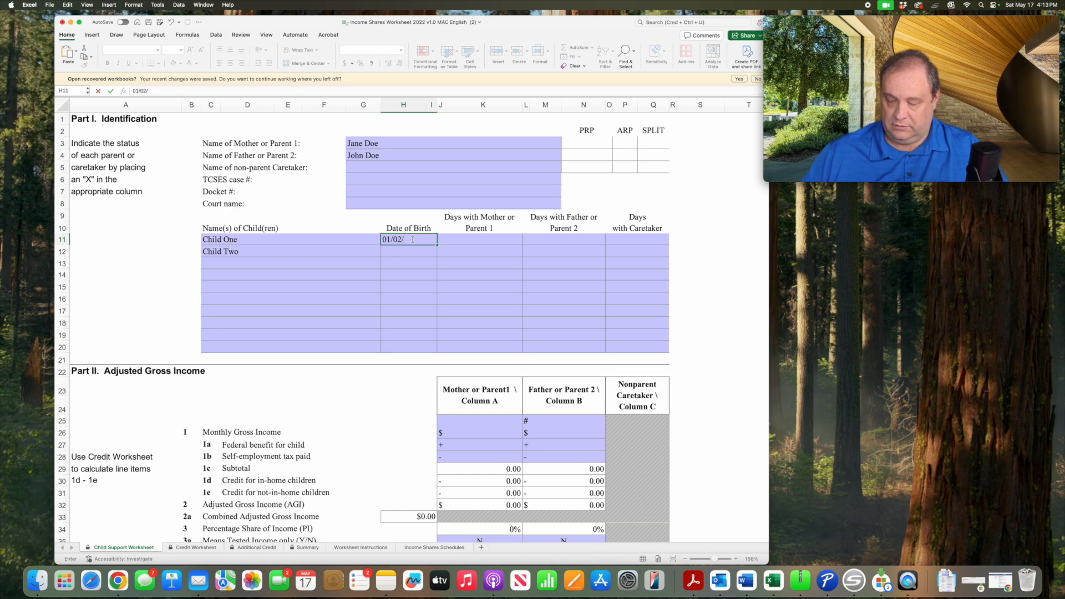
pyautogui.write('20')
pyautogui.click(401, 252)
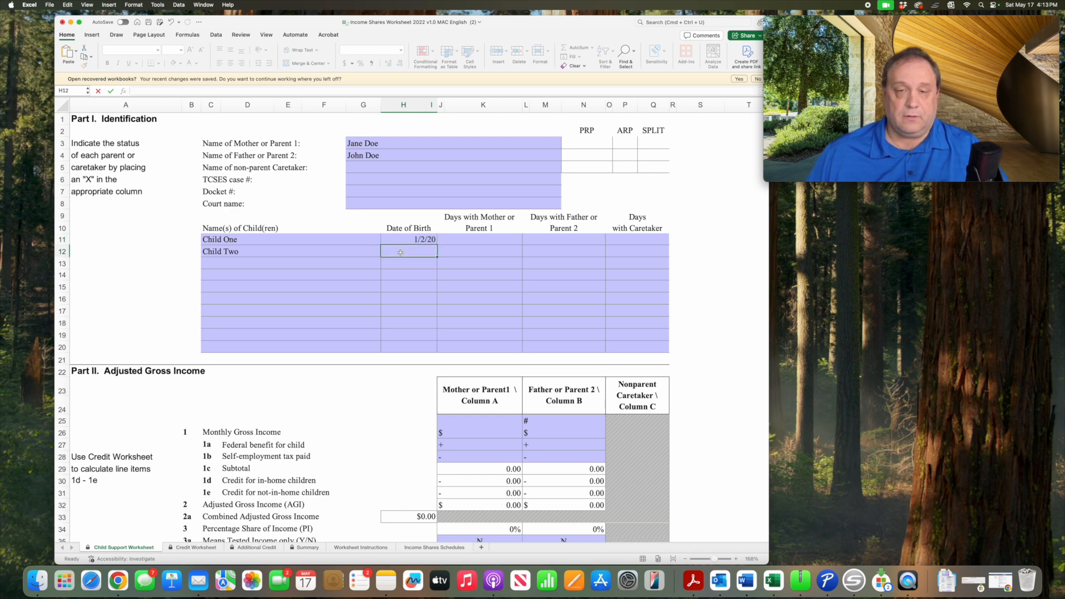
pyautogui.write('01/')
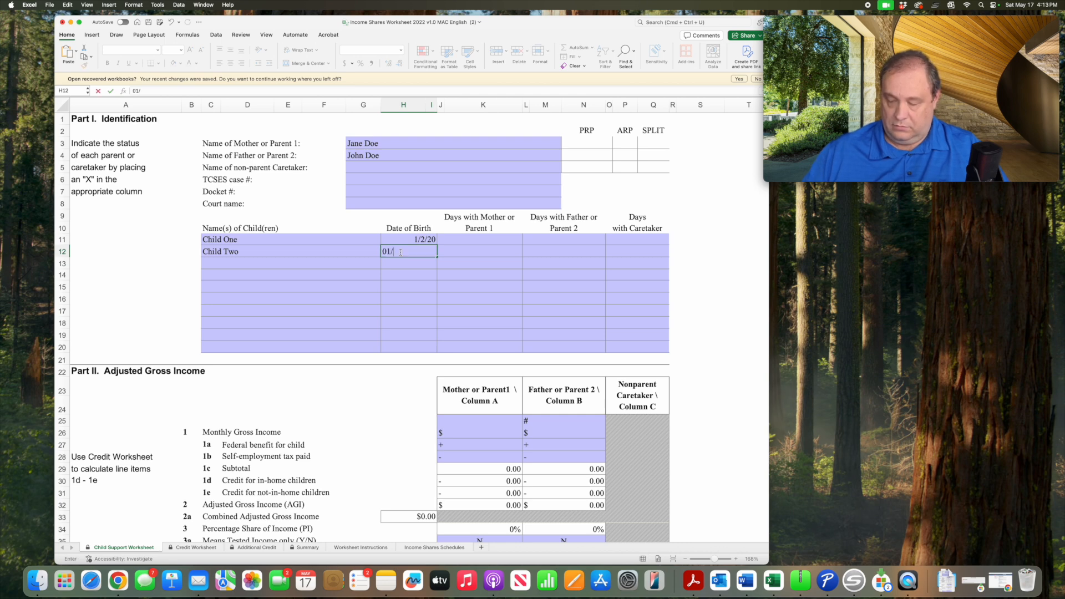
pyautogui.write('20/21')
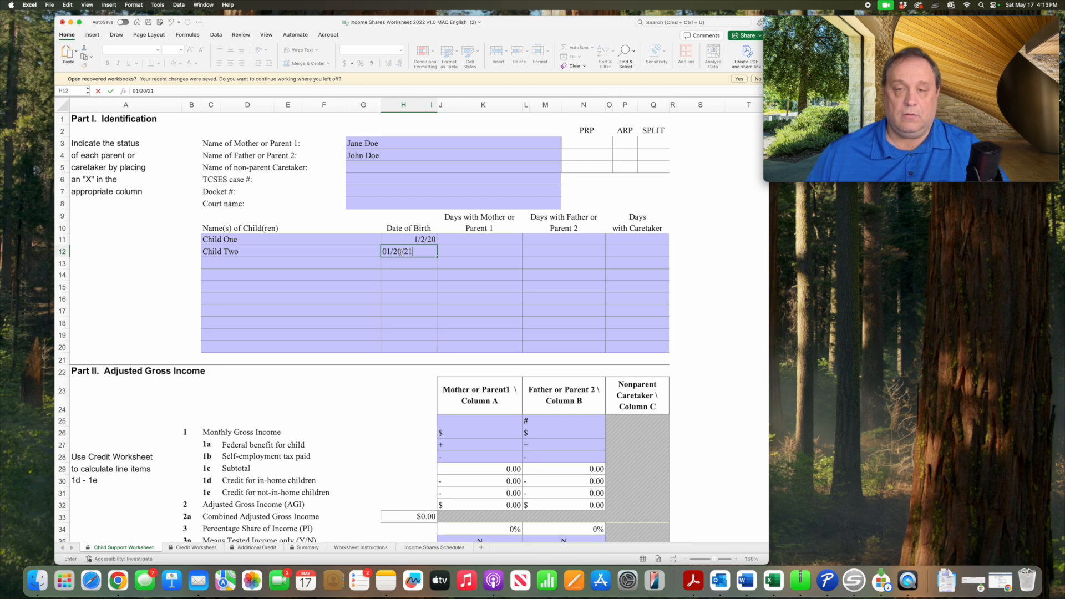
# - Set Child One's parenting time to 285 days with Mother or Parent 1 and 80 days with Father or Parent 2
pyautogui.click(472, 243)
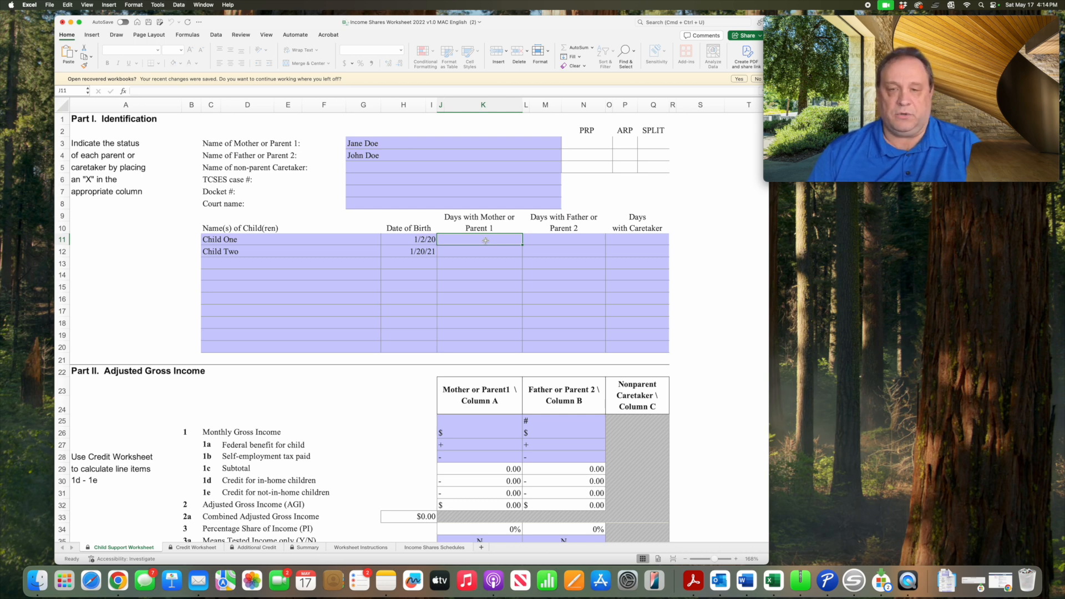
pyautogui.write('28')
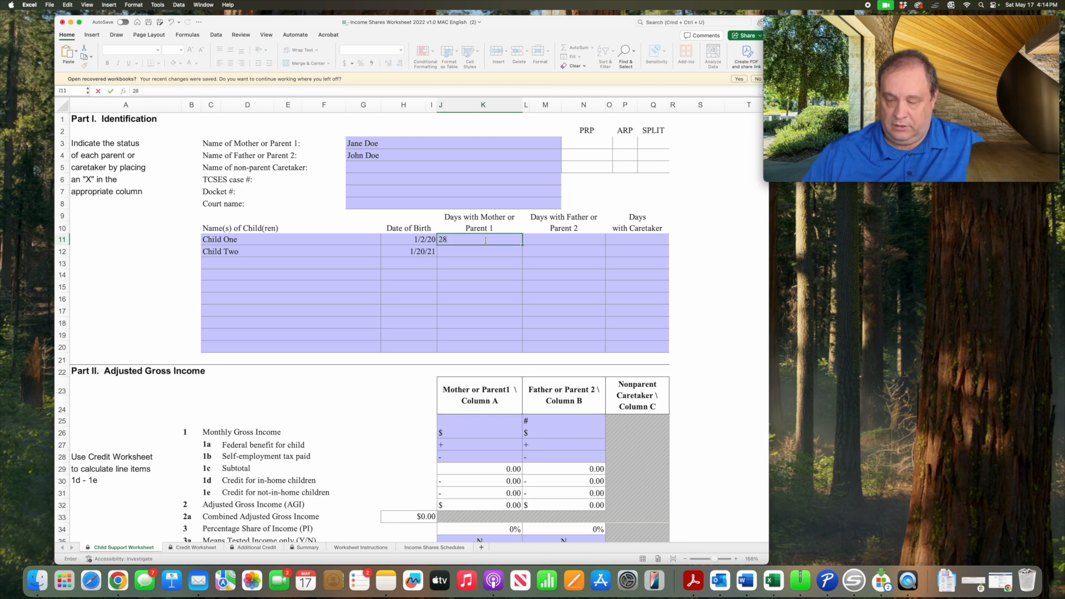
pyautogui.write('5')
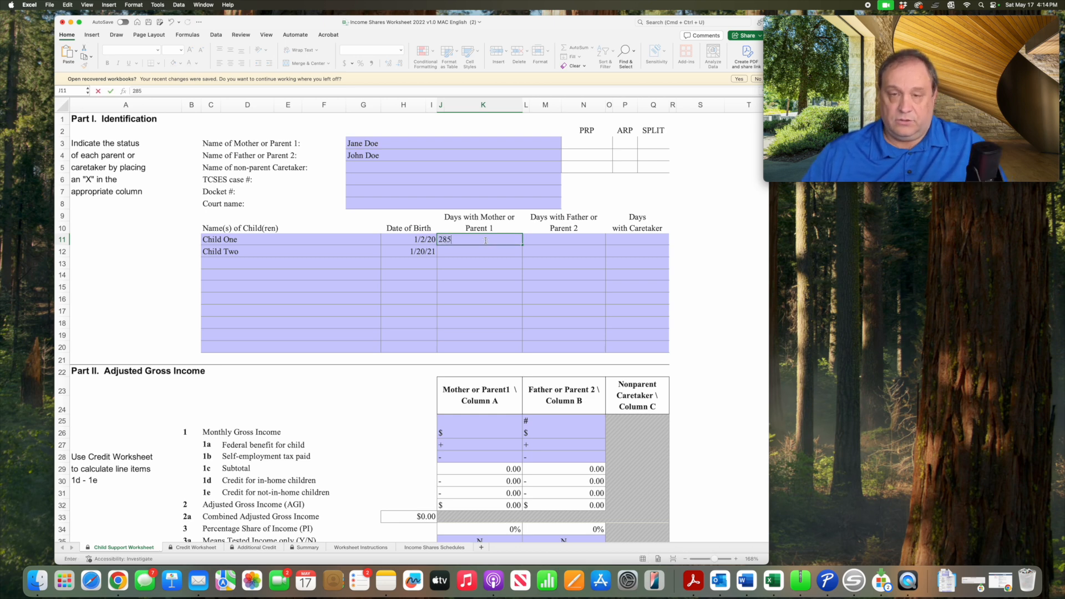
pyautogui.click(560, 243)
pyautogui.write('80')
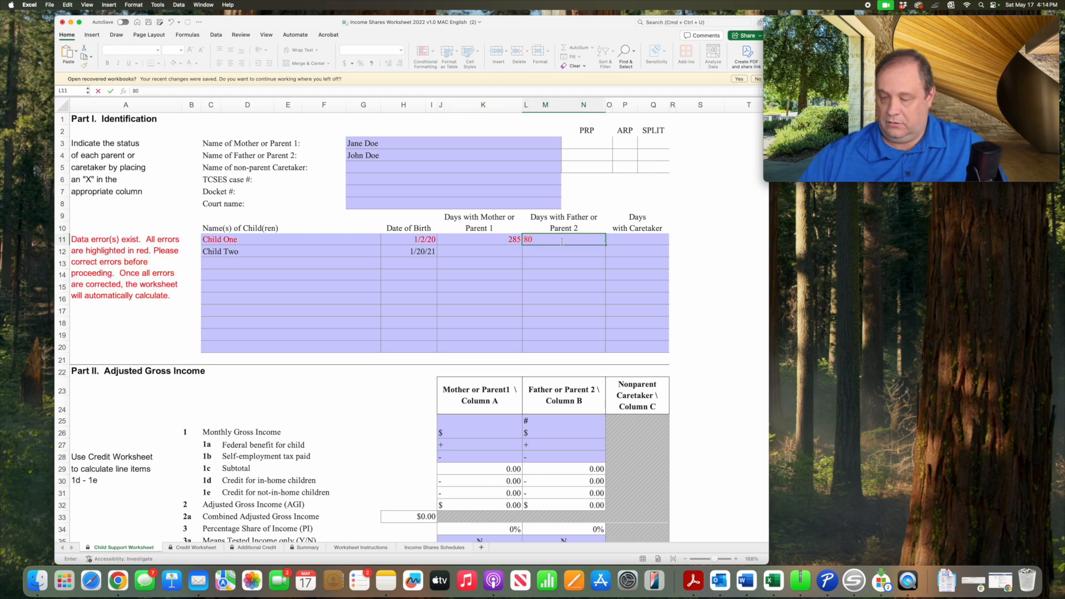
pyautogui.press('Return')
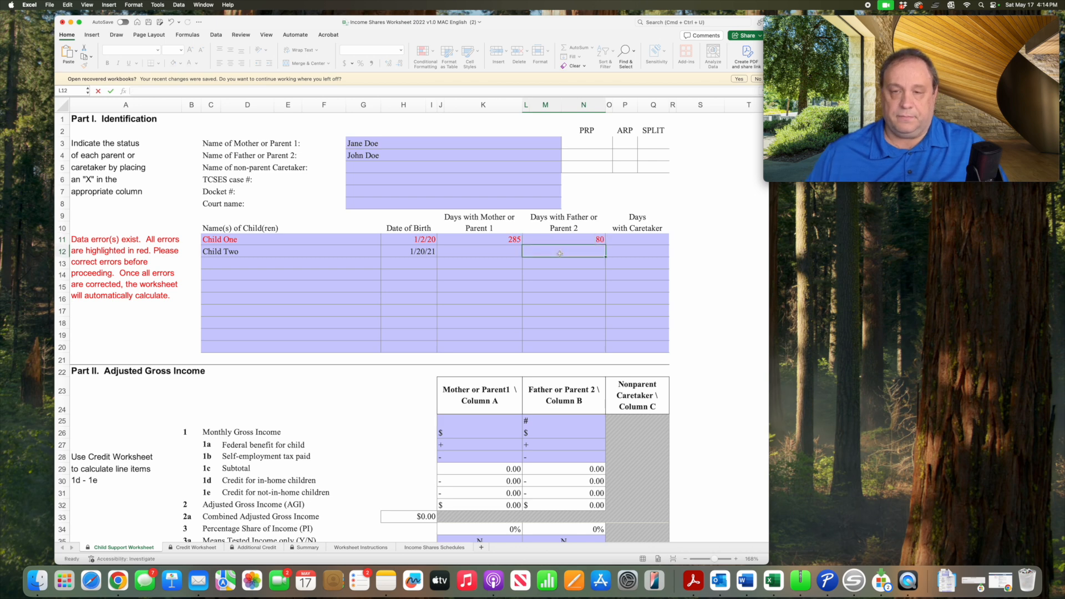
# - Set Child Two's parenting time to 285 days with Mother or Parent 1 and 80 days with Father or Parent 2
pyautogui.click(502, 252)
pyautogui.write('285')
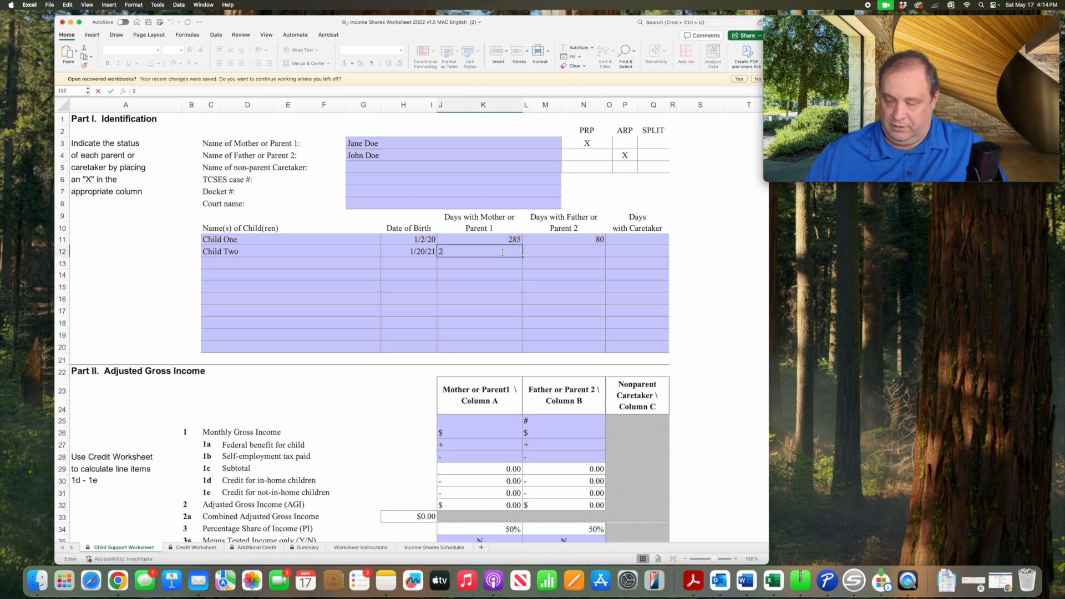
pyautogui.click(565, 253)
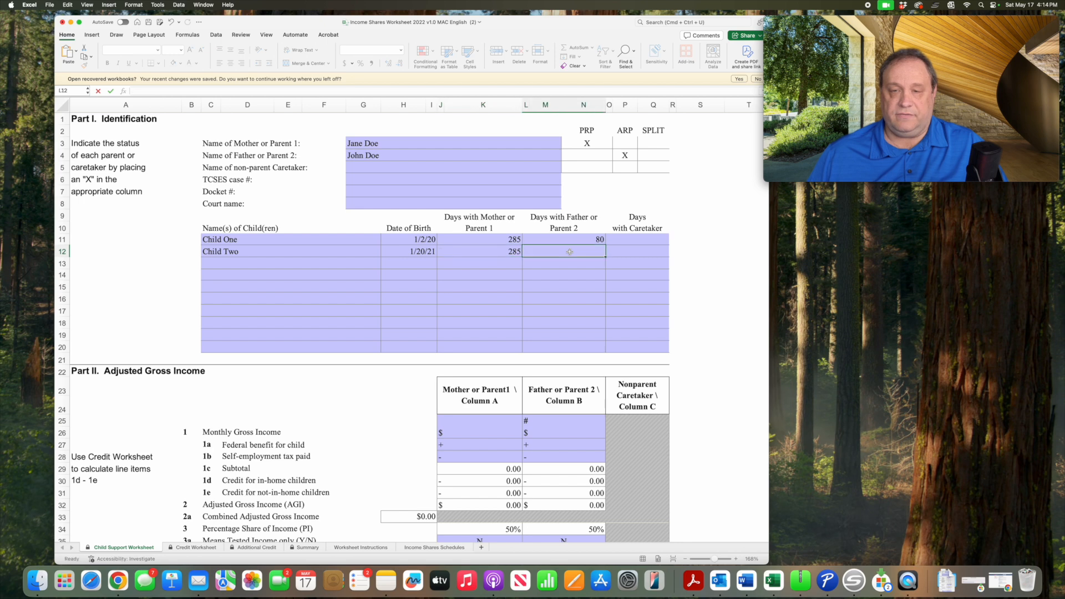
pyautogui.write('80')
pyautogui.press('Return')
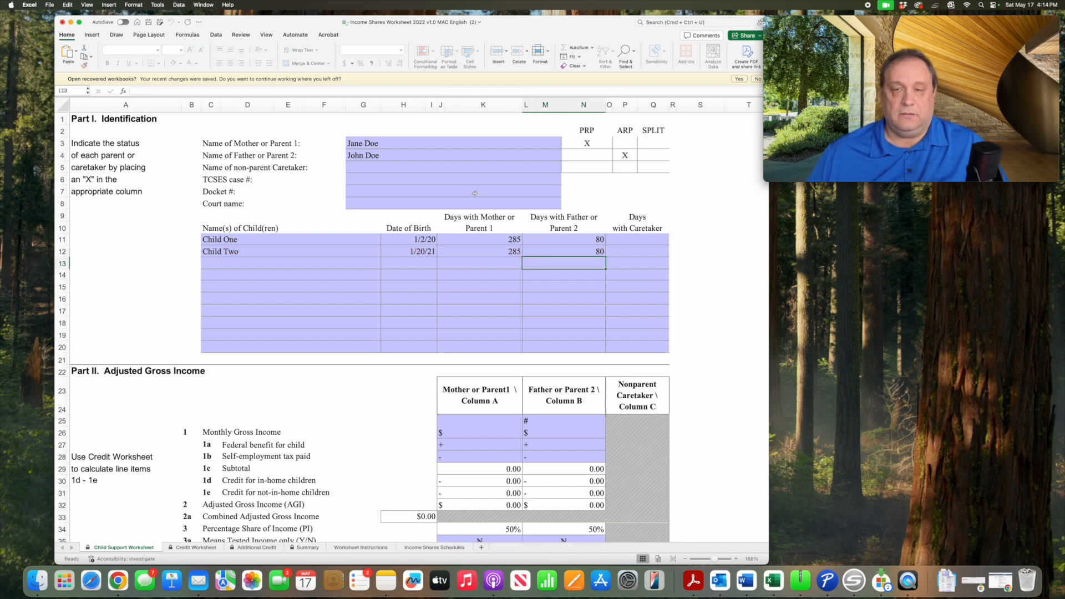
# - Enter monthly gross income of 3000.00 for Mother or Parent 1 and 6000.00 for Father or Parent 2 in Part II
pyautogui.scroll(-4, 466, 249)
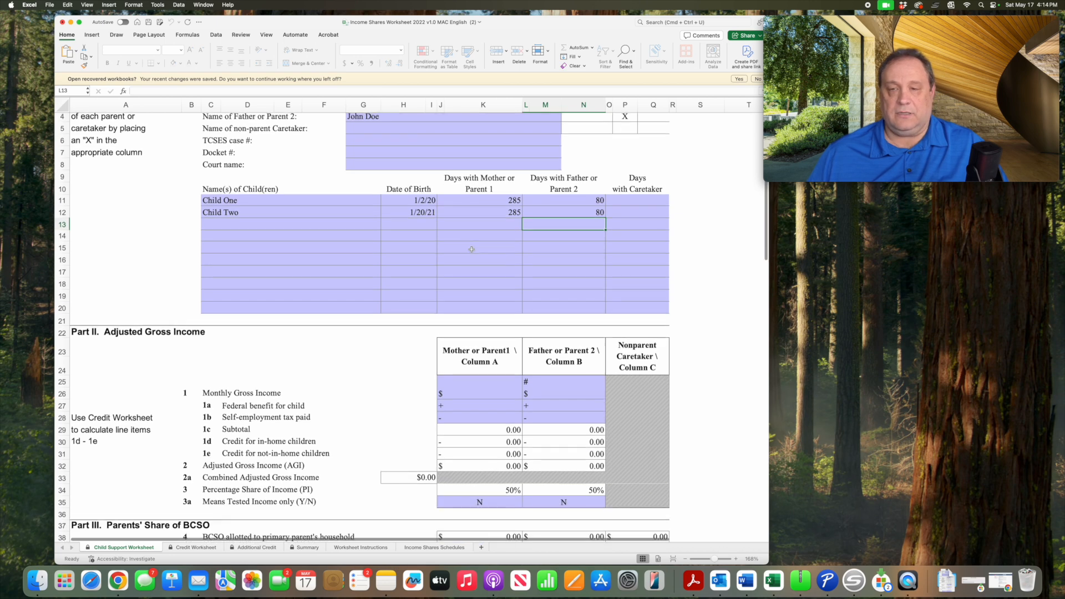
pyautogui.scroll(-3, 471, 249)
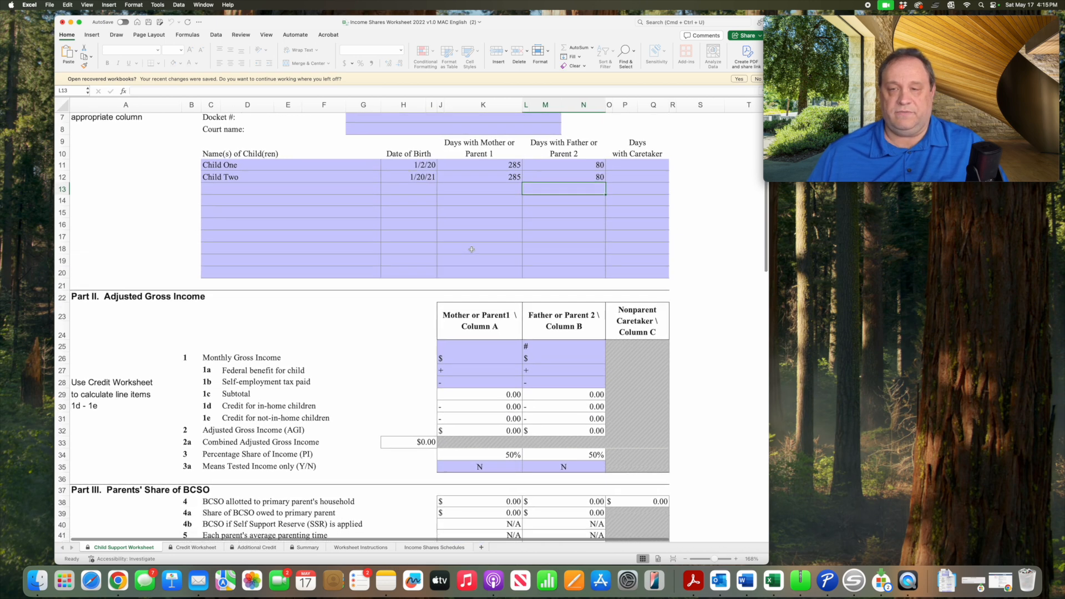
pyautogui.scroll(-8, 472, 250)
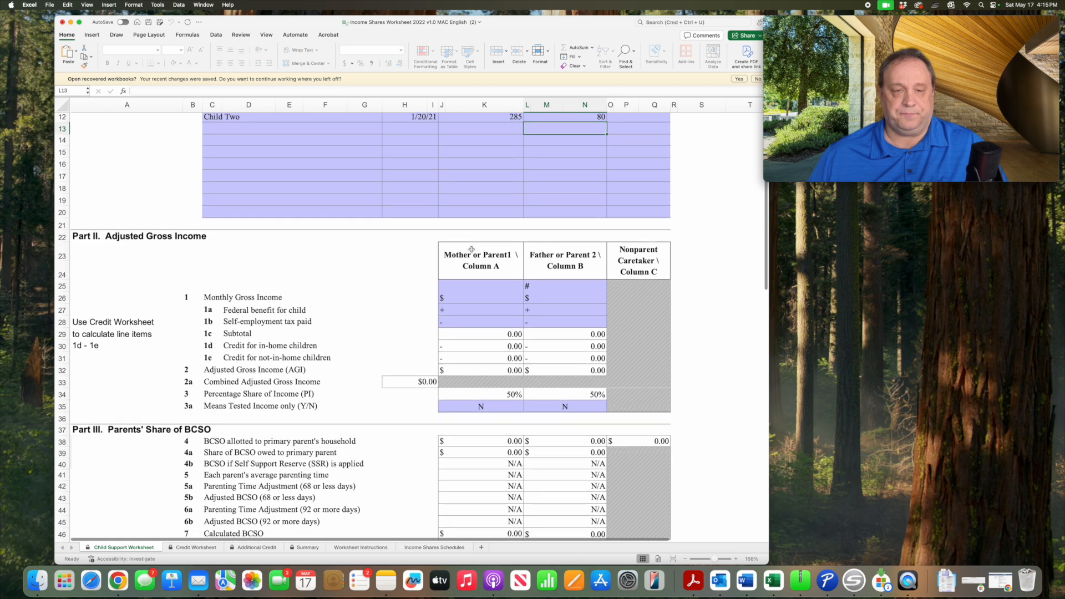
pyautogui.scroll(-1, 472, 250)
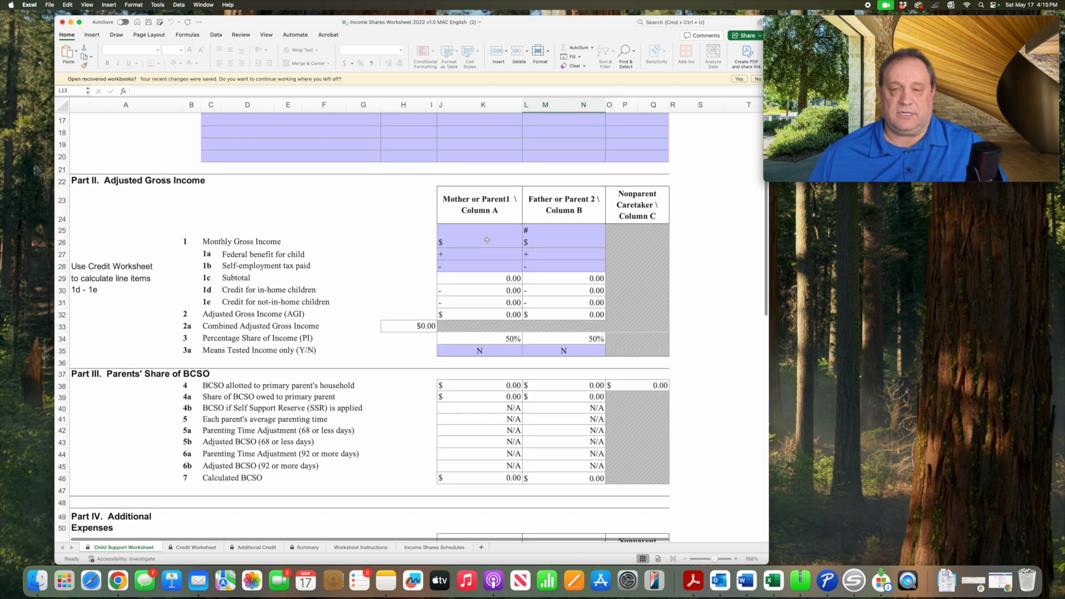
pyautogui.click(486, 241)
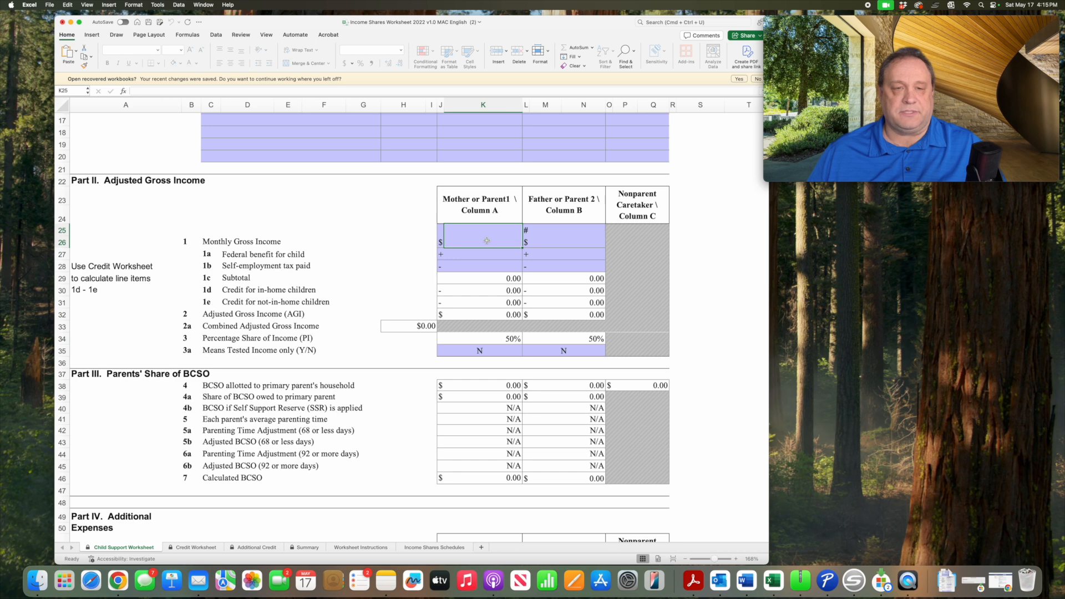
pyautogui.write('3')
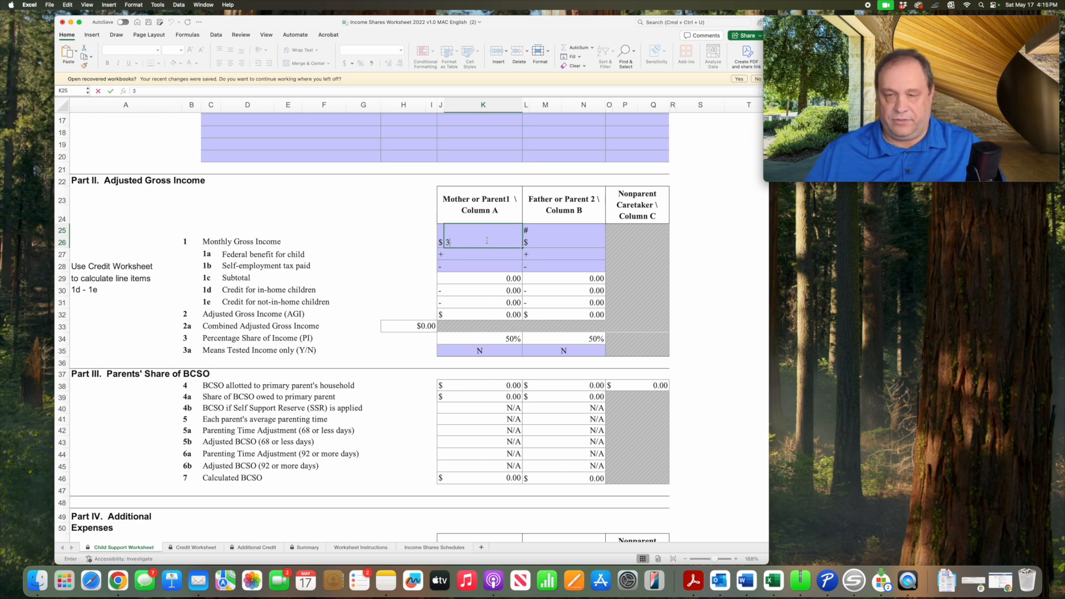
pyautogui.write('000.00')
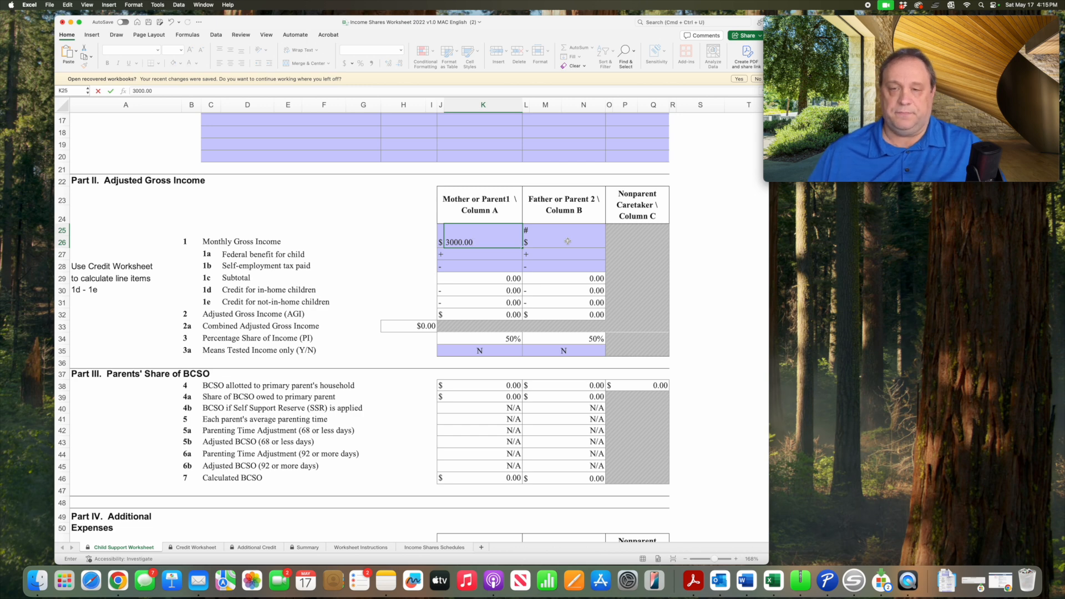
pyautogui.click(568, 240)
pyautogui.write('6000')
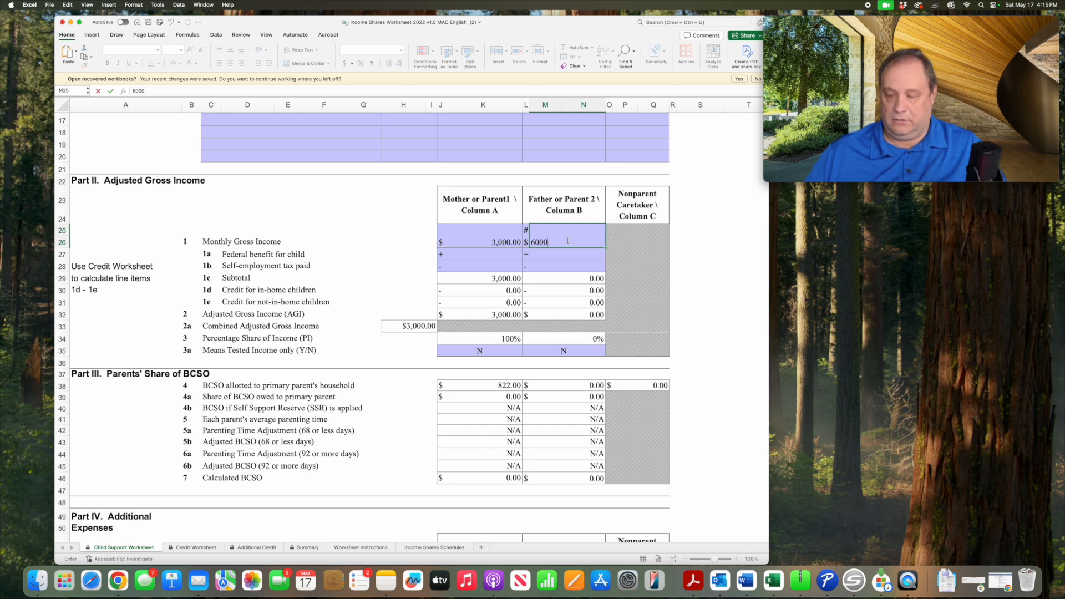
pyautogui.write('.00')
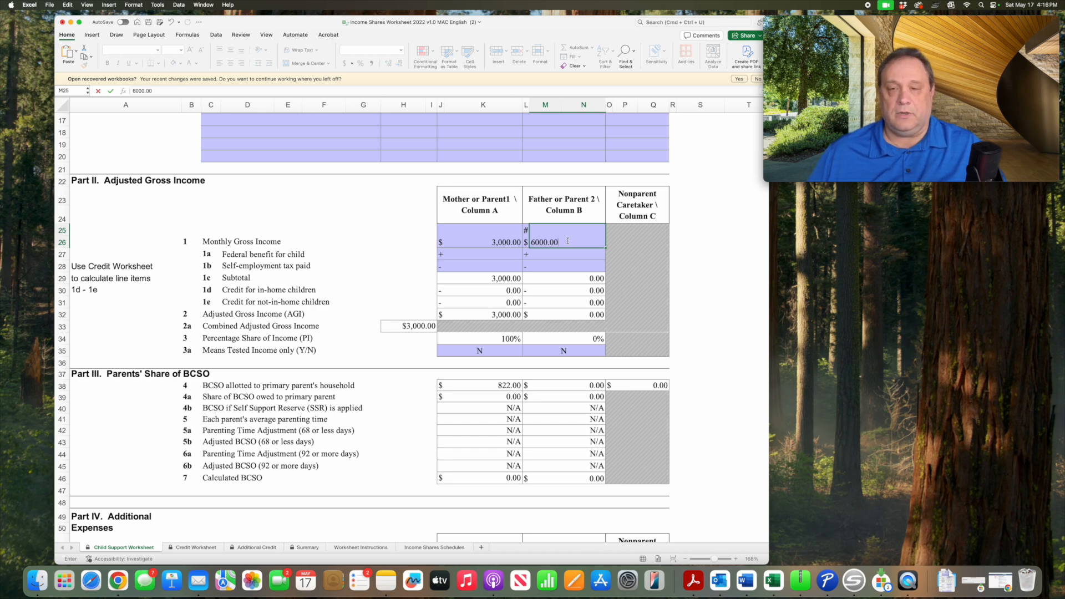
pyautogui.click(579, 255)
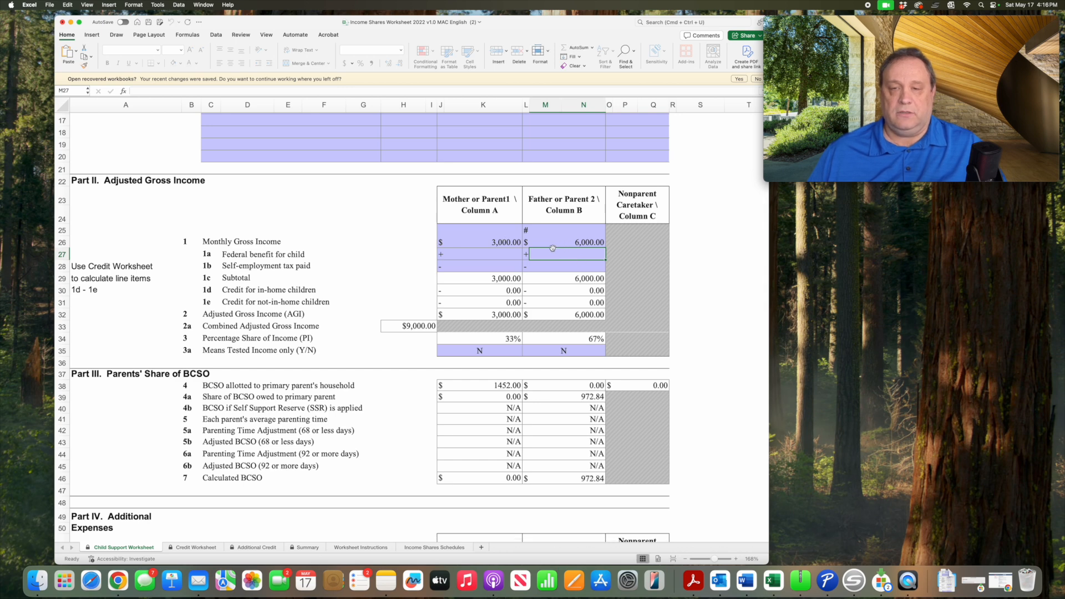
# - Enter 200 as Father or Parent 2's payment for the children's portion of the health insurance premium in Part IV
pyautogui.scroll(-3, 505, 244)
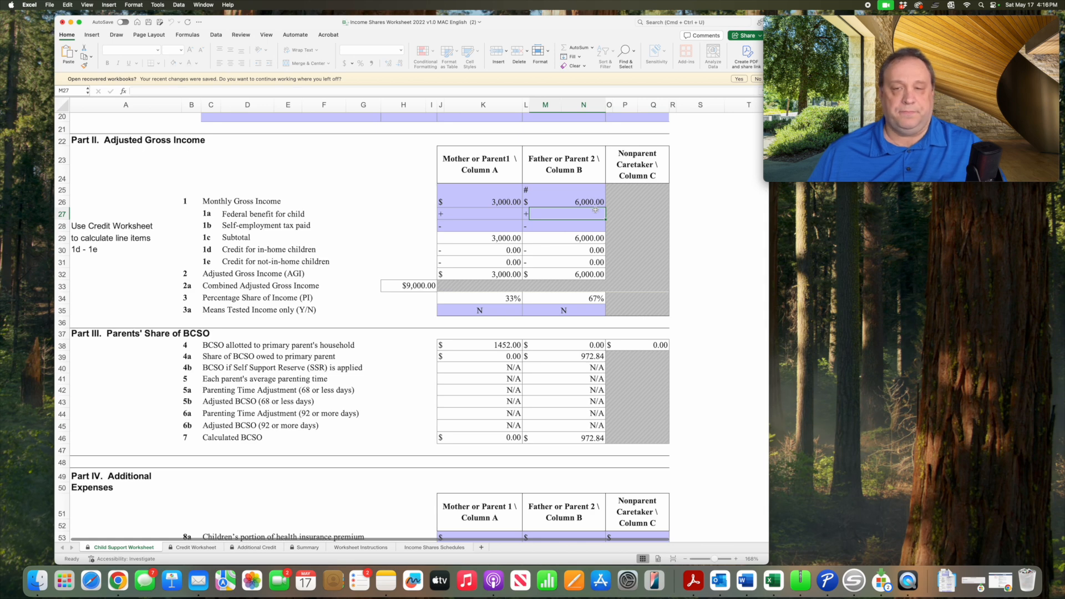
pyautogui.scroll(-9, 596, 210)
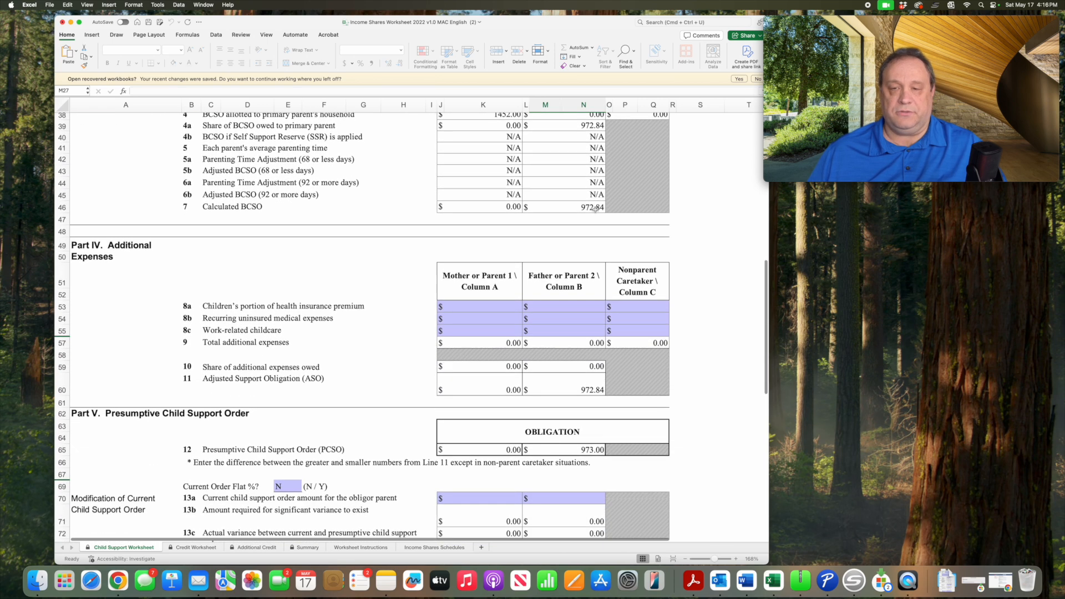
pyautogui.scroll(-3, 595, 210)
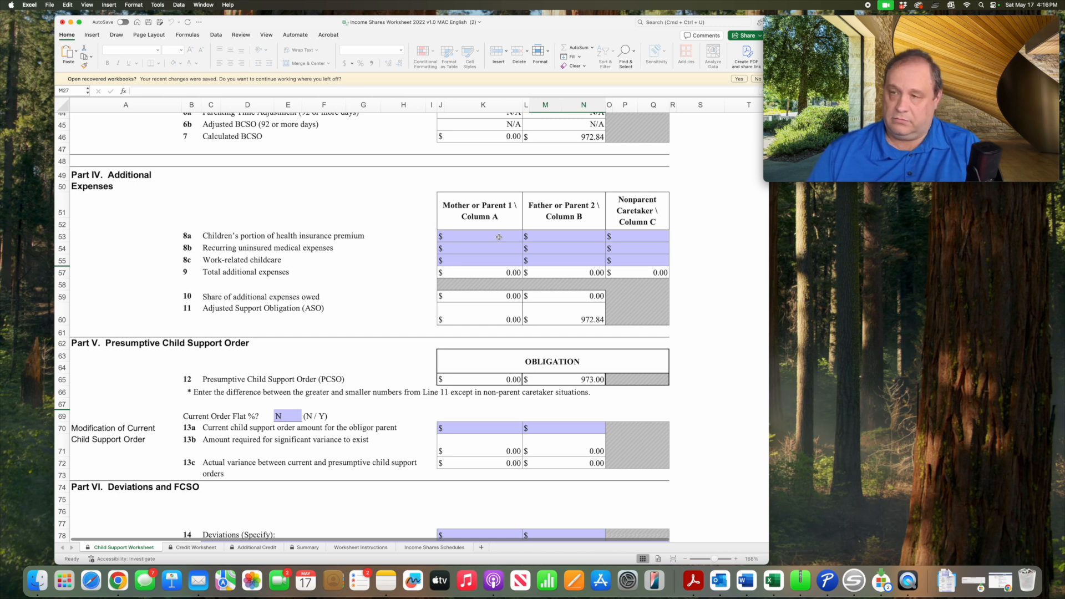
pyautogui.click(555, 238)
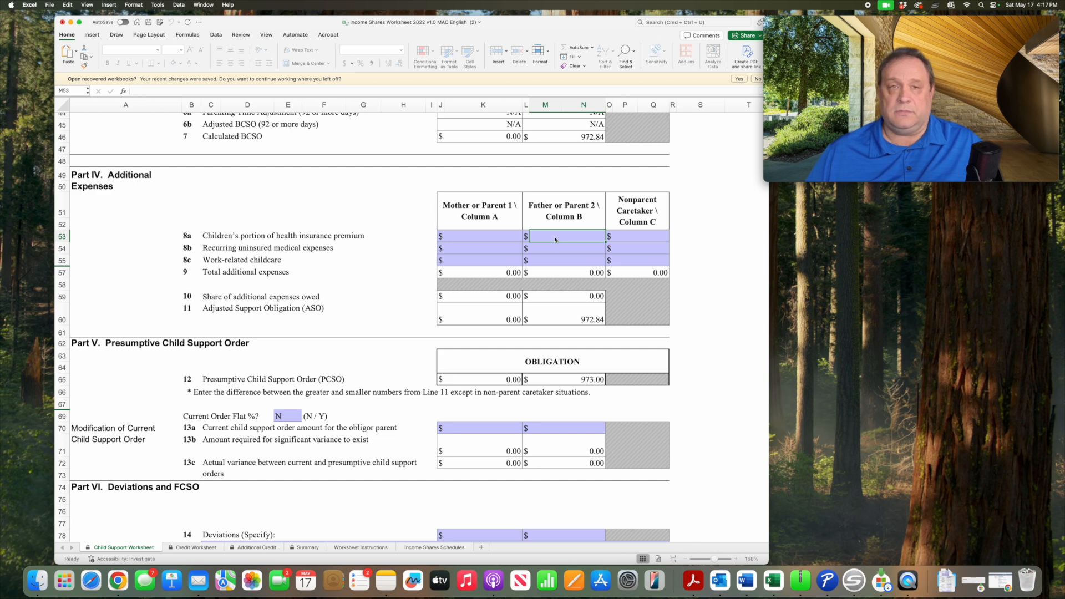
pyautogui.write('200')
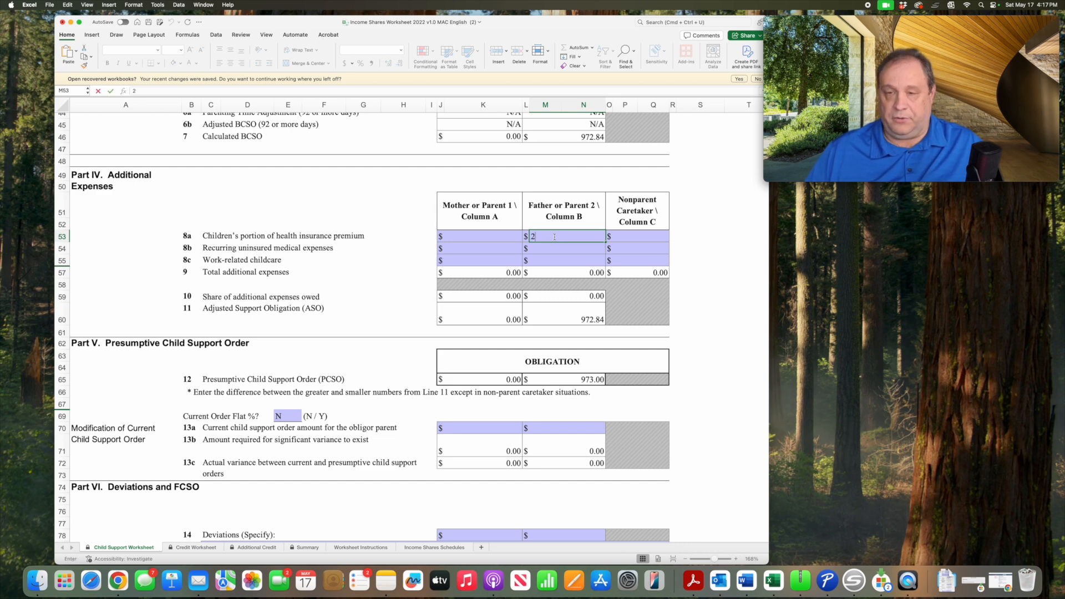
# - Enter work-related childcare of 1000.00 for Mother or Parent 1 in Part IV, Additional Expenses
pyautogui.click(489, 260)
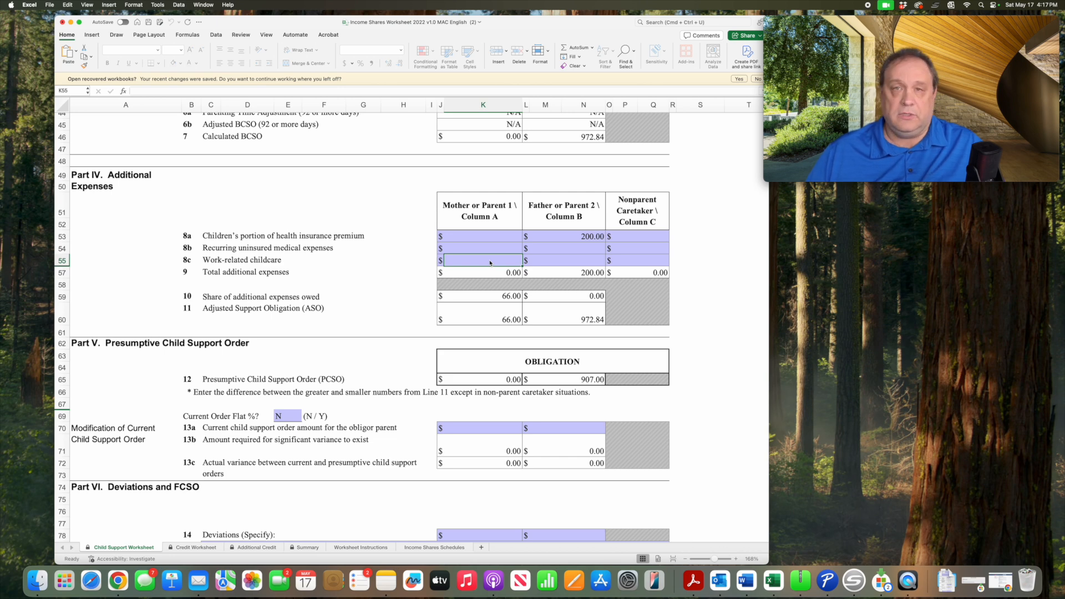
pyautogui.write('1')
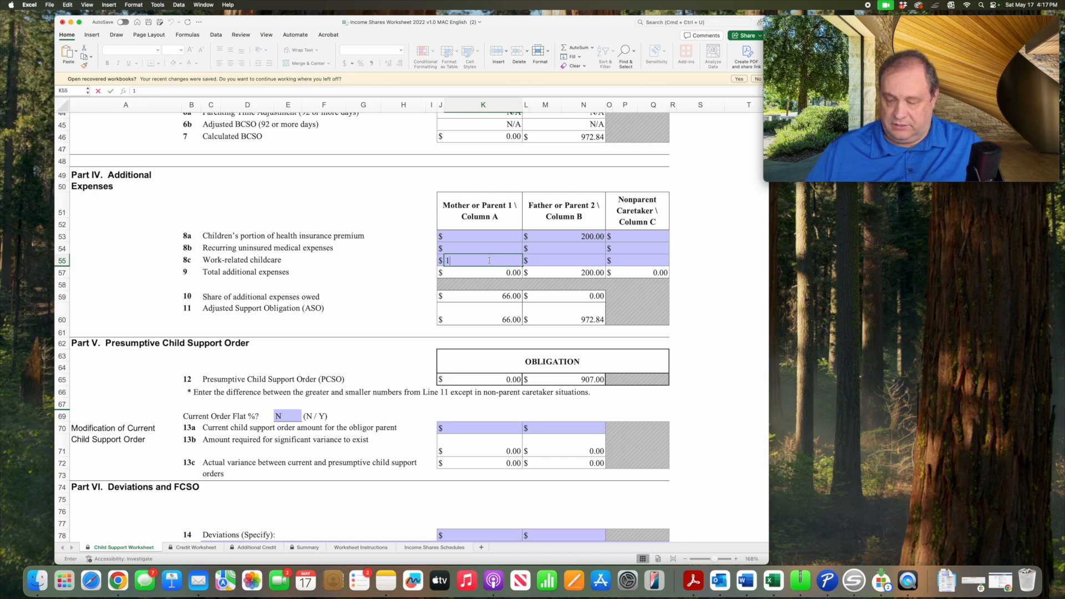
pyautogui.write('000.00')
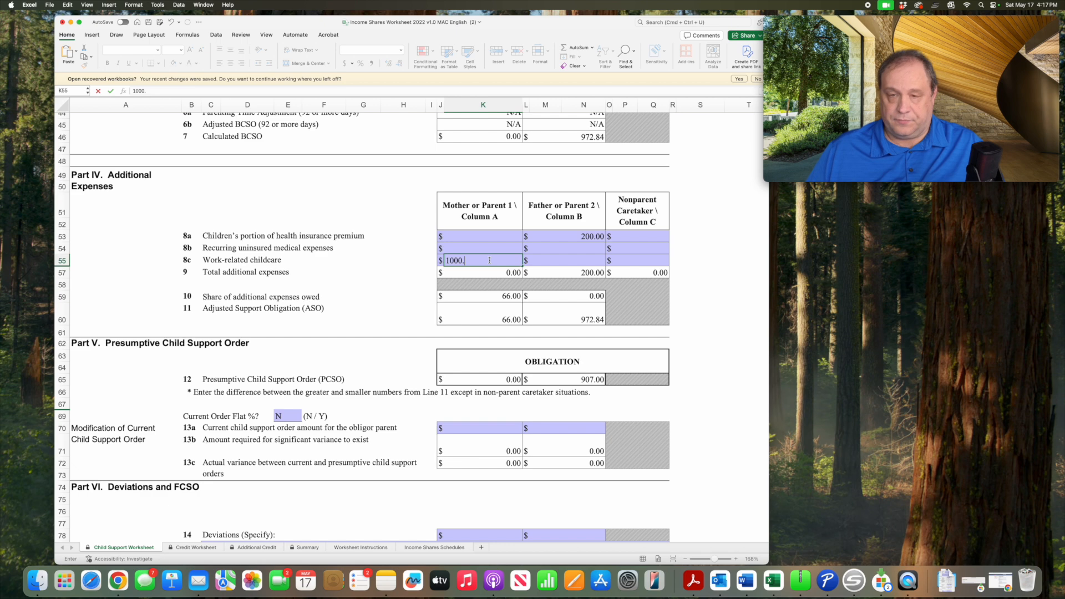
pyautogui.click(550, 263)
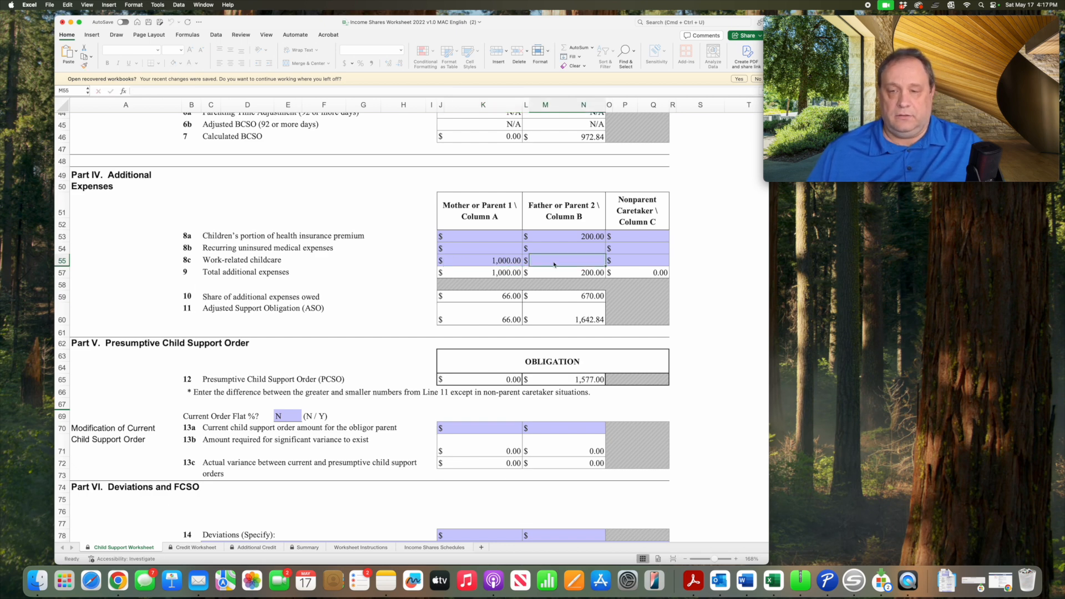
# - Review the presumptive order, deviations and final child support order lines, and look over the Credit Worksheet for other children
pyautogui.scroll(-5, 553, 265)
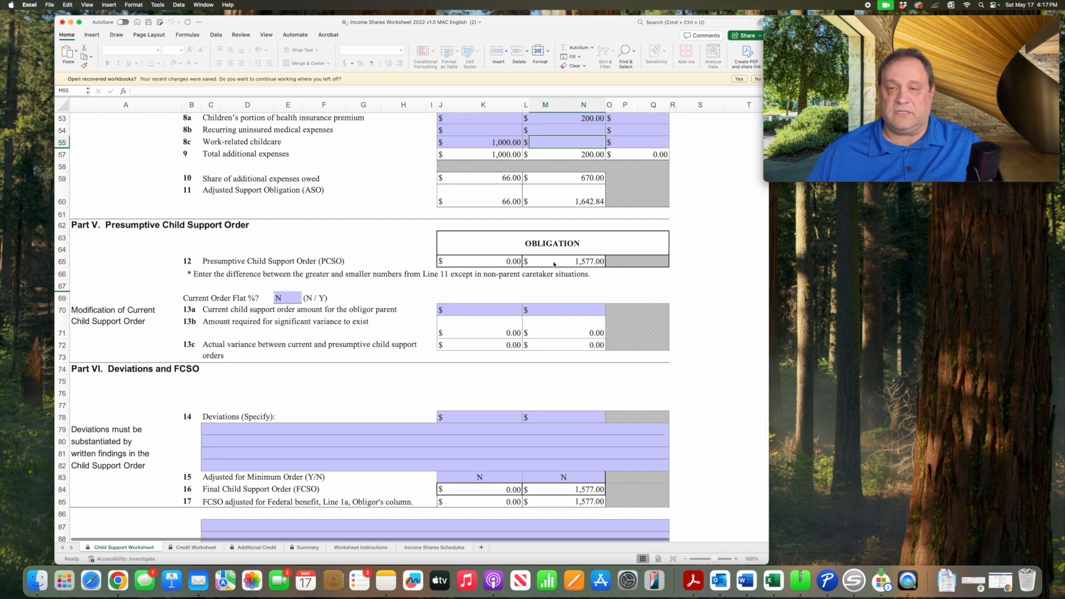
pyautogui.scroll(-8, 553, 265)
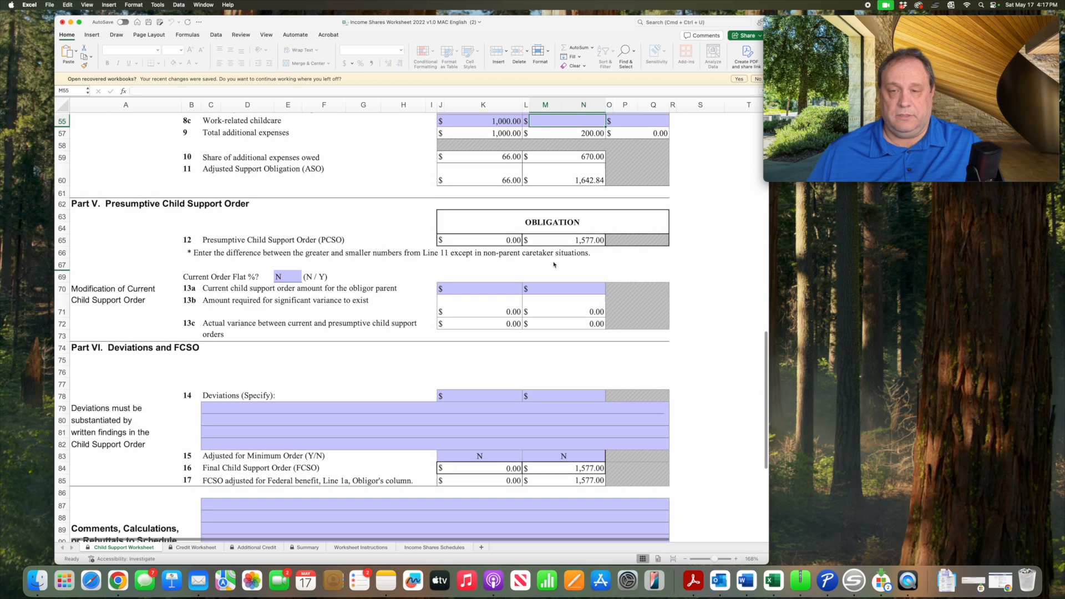
pyautogui.scroll(-1, 553, 265)
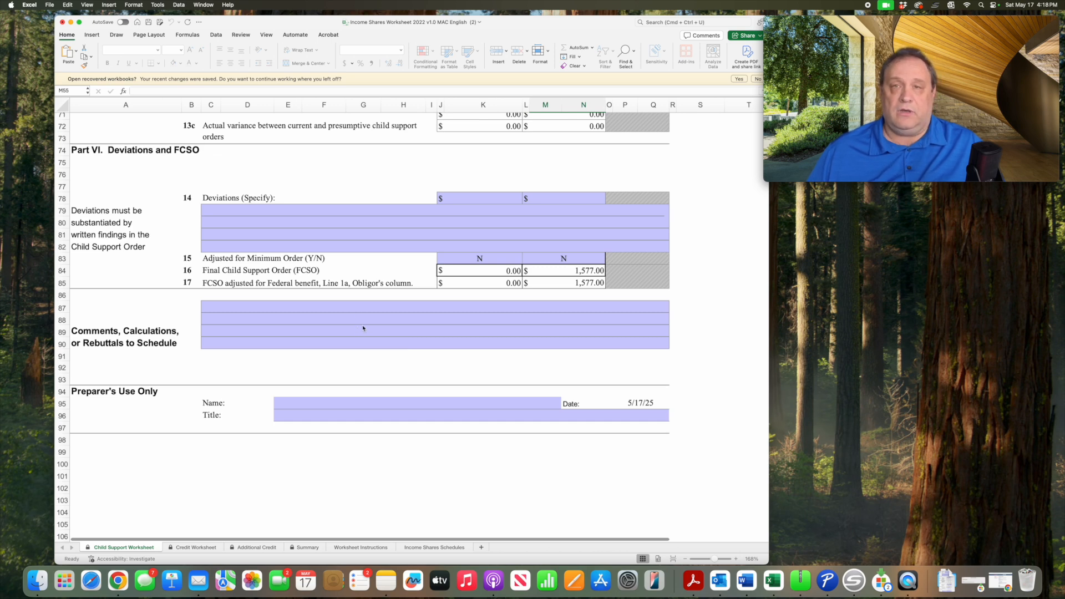
pyautogui.click(198, 548)
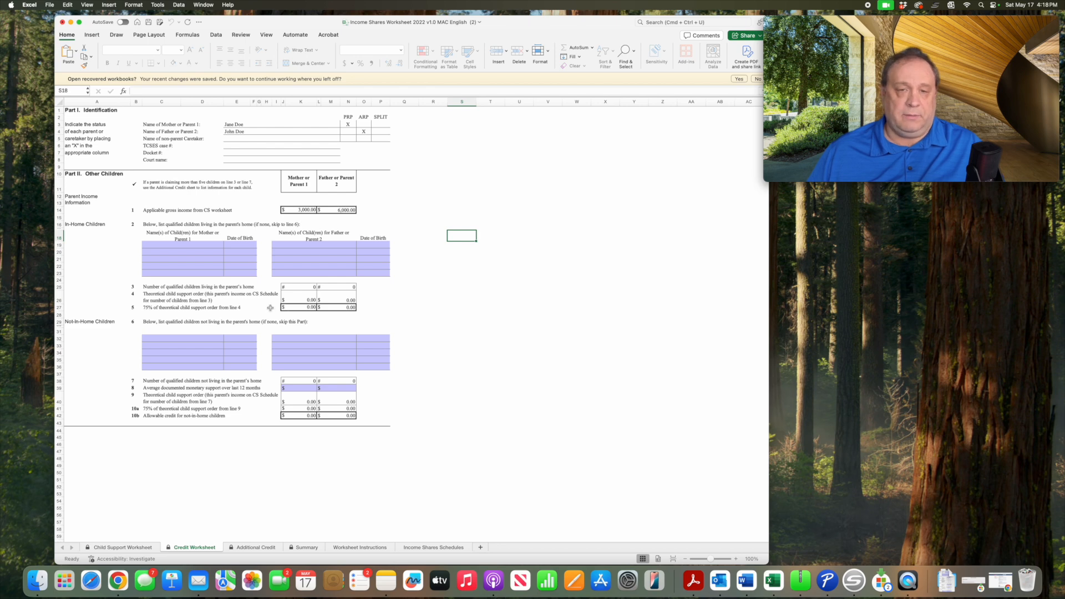
pyautogui.click(136, 549)
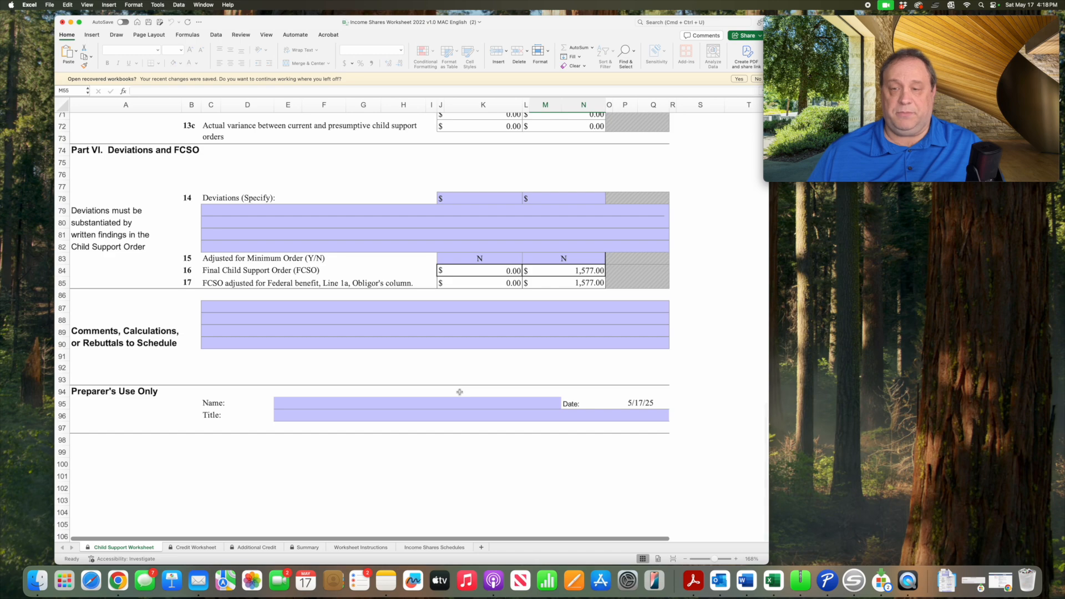
pyautogui.scroll(10, 452, 390)
pyautogui.scroll(20, 460, 392)
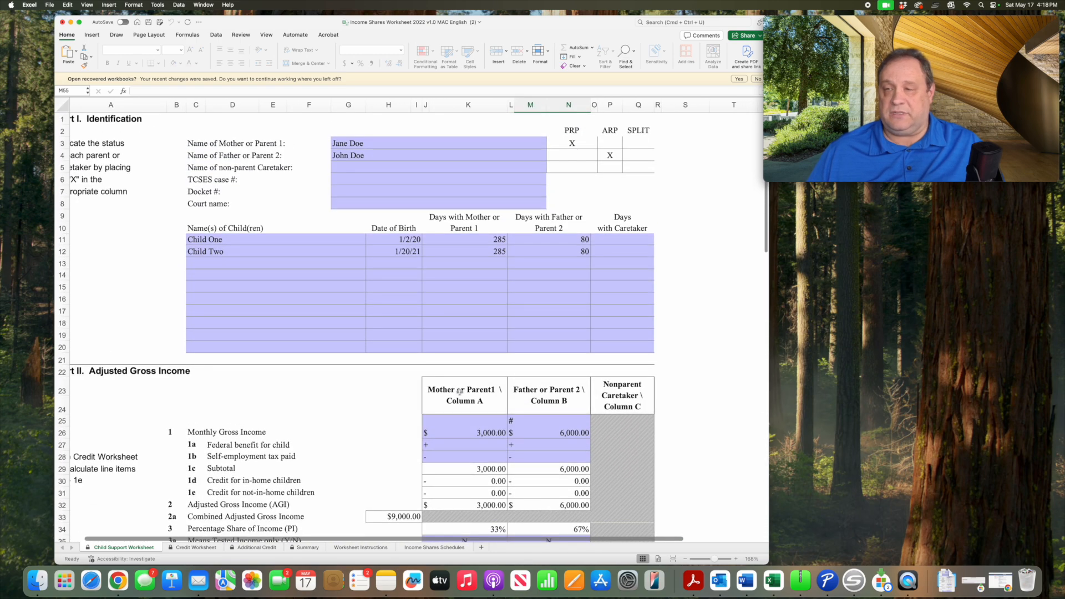
# - Start saving the Child Support Worksheet as a PDF through the Print dialog, and move the dialog off the worksheet
pyautogui.click(49, 5)
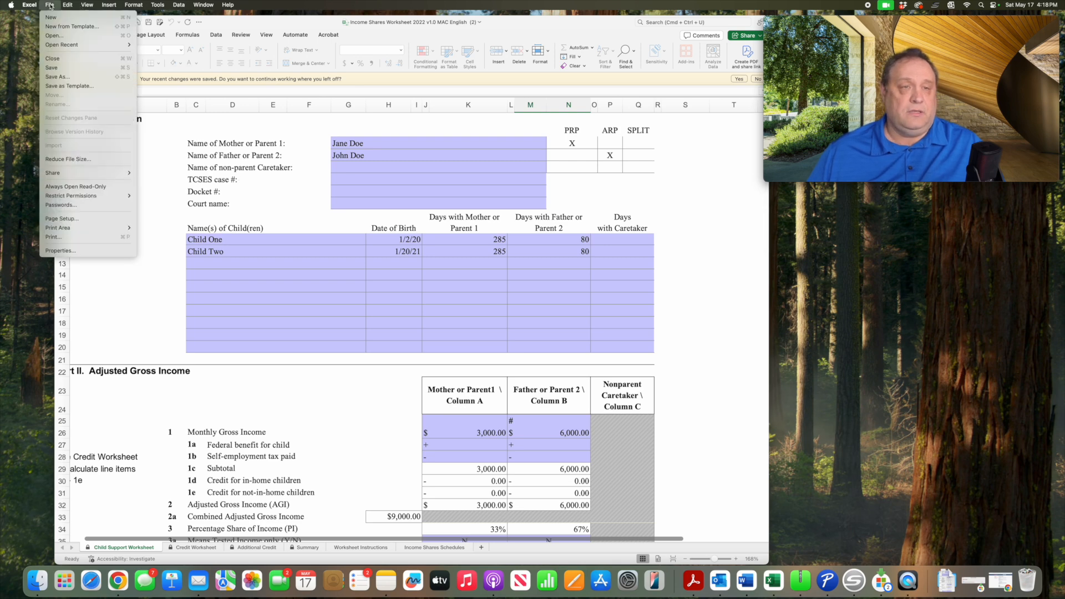
pyautogui.click(74, 238)
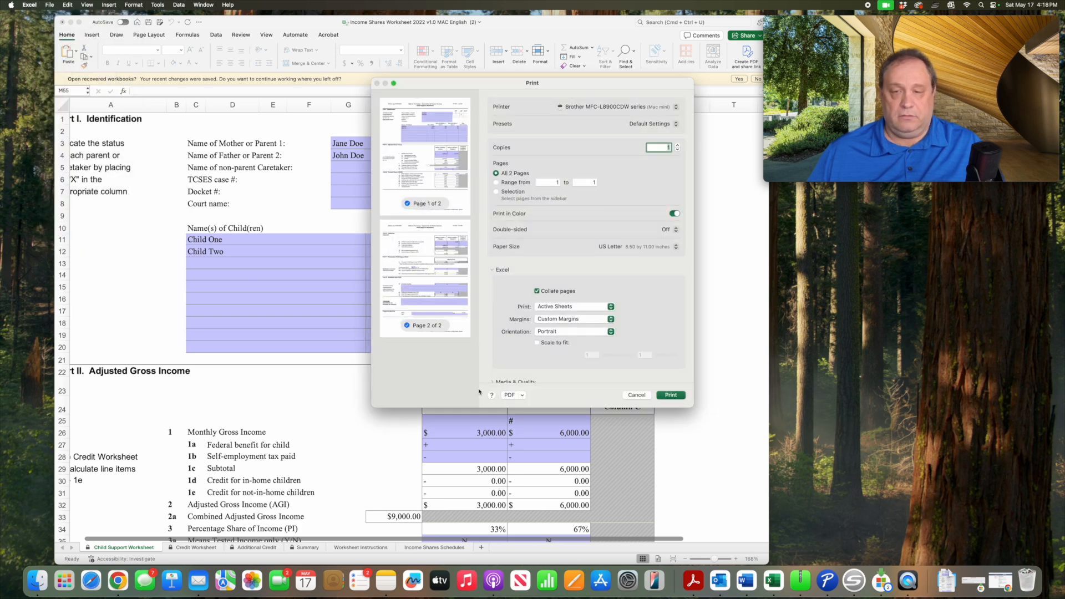
pyautogui.click(522, 395)
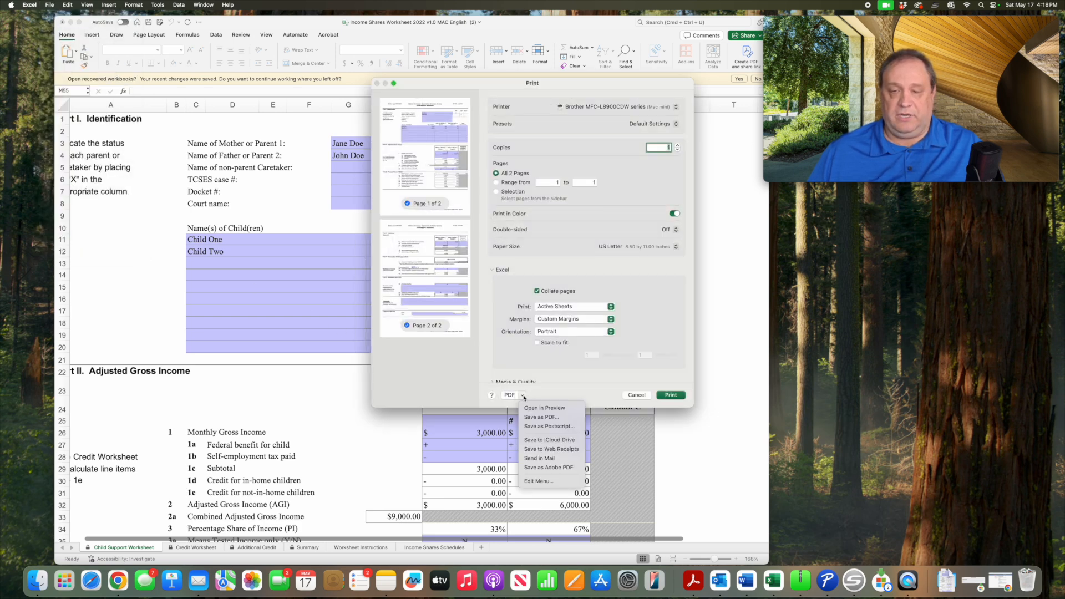
pyautogui.click(530, 417)
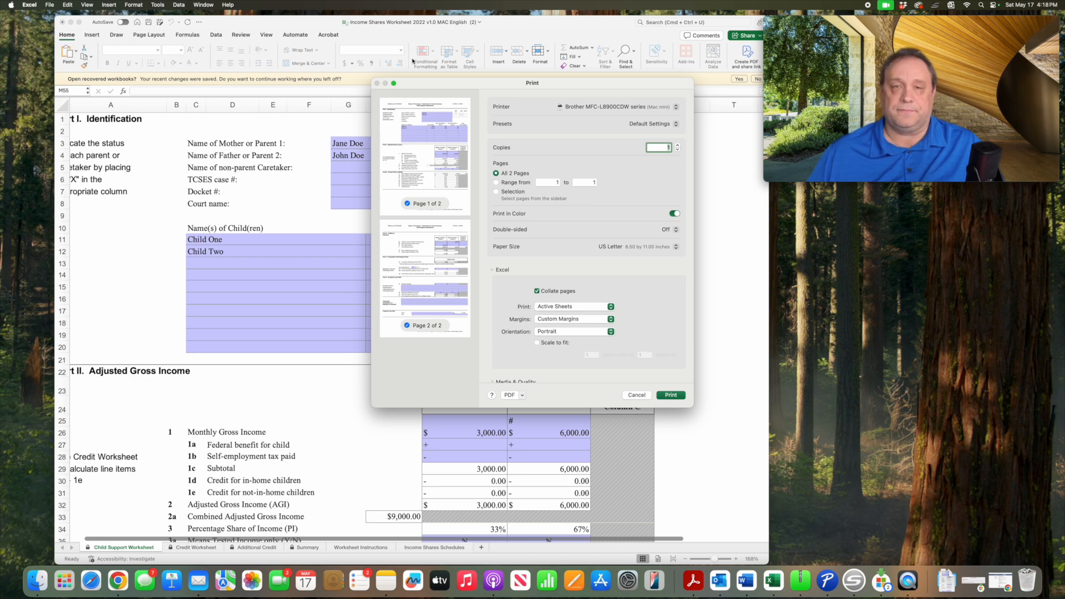
pyautogui.moveTo(449, 83); pyautogui.dragTo(382, 104)
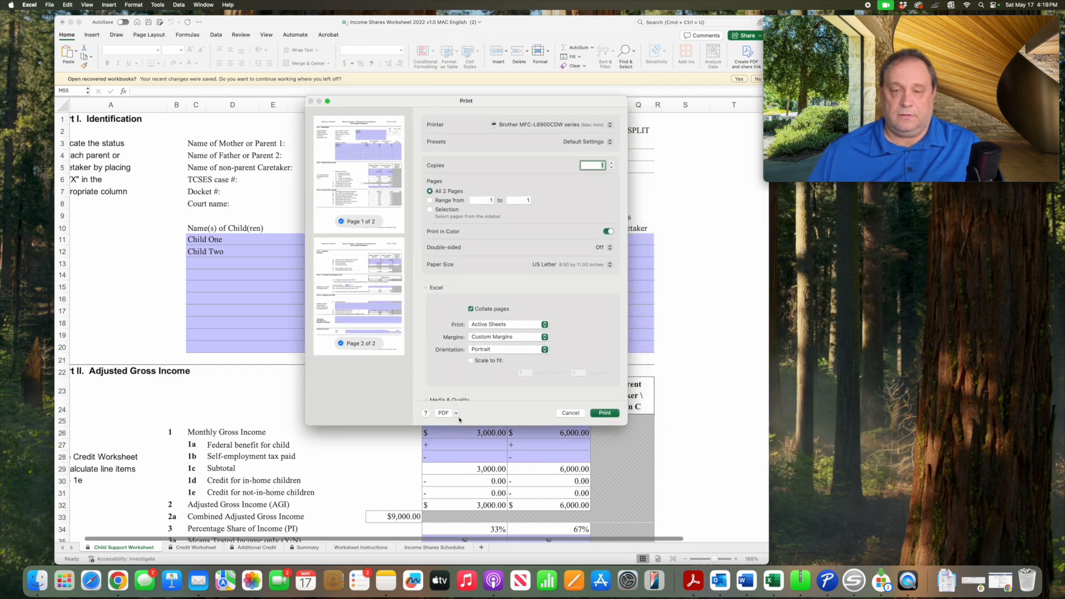
pyautogui.moveTo(378, 104); pyautogui.dragTo(862, 233)
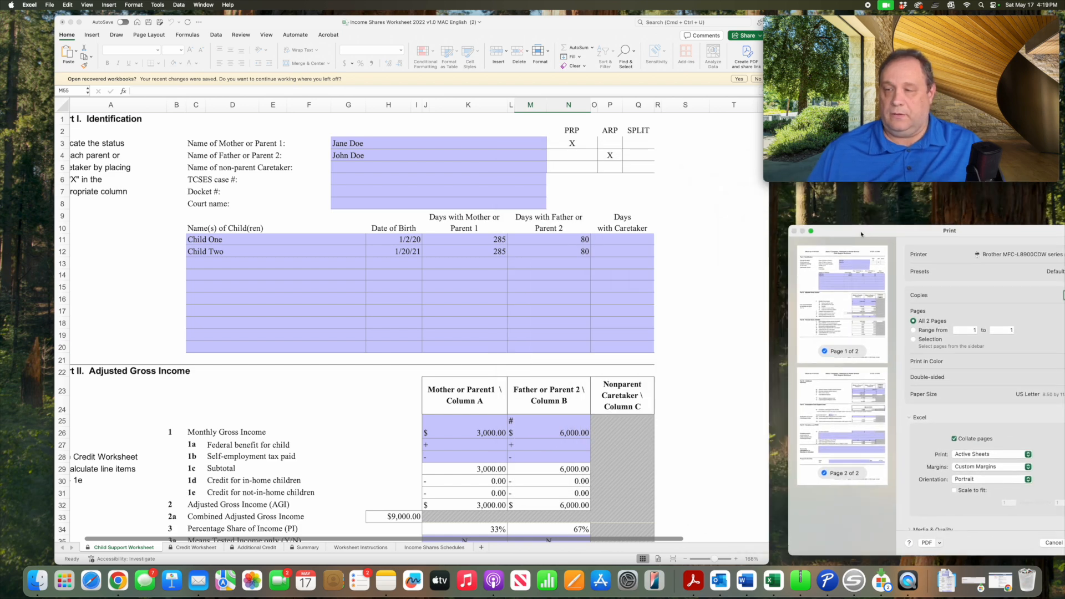